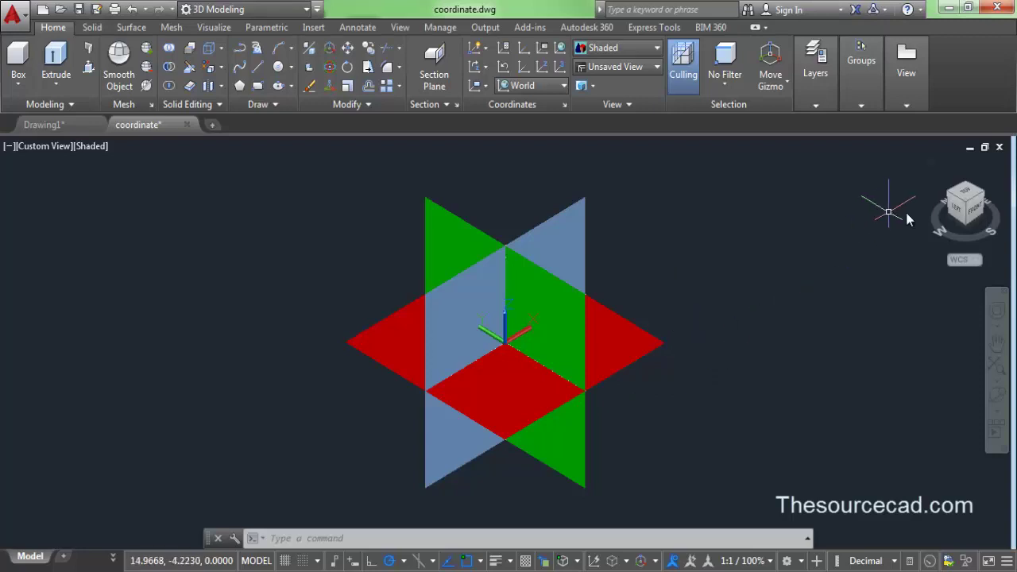
# Draw a circle with a radius of about 2.4 units beside the red plane in the top view.
pyautogui.click(967, 202)
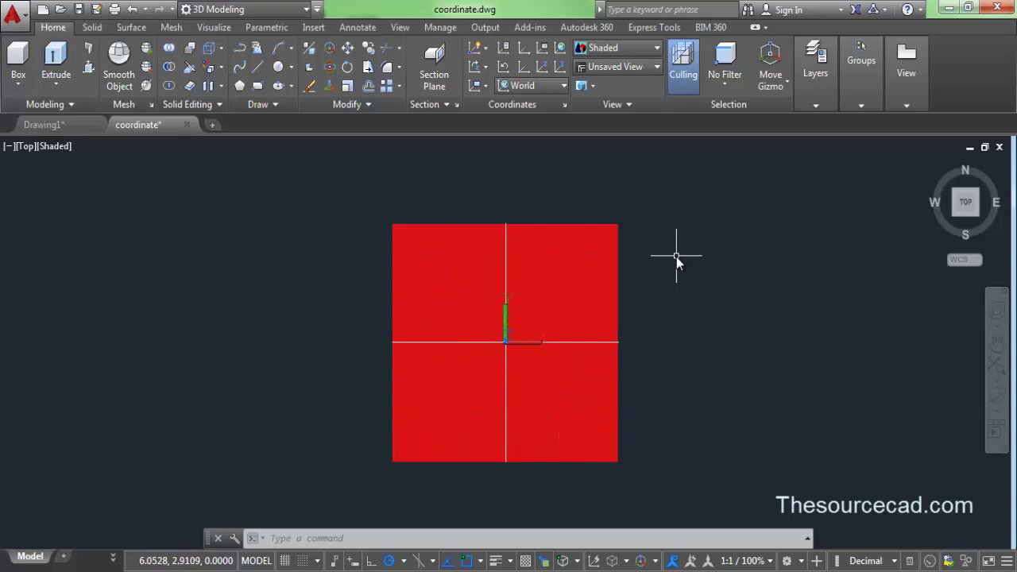
pyautogui.click(277, 68)
pyautogui.click(273, 331)
pyautogui.click(275, 401)
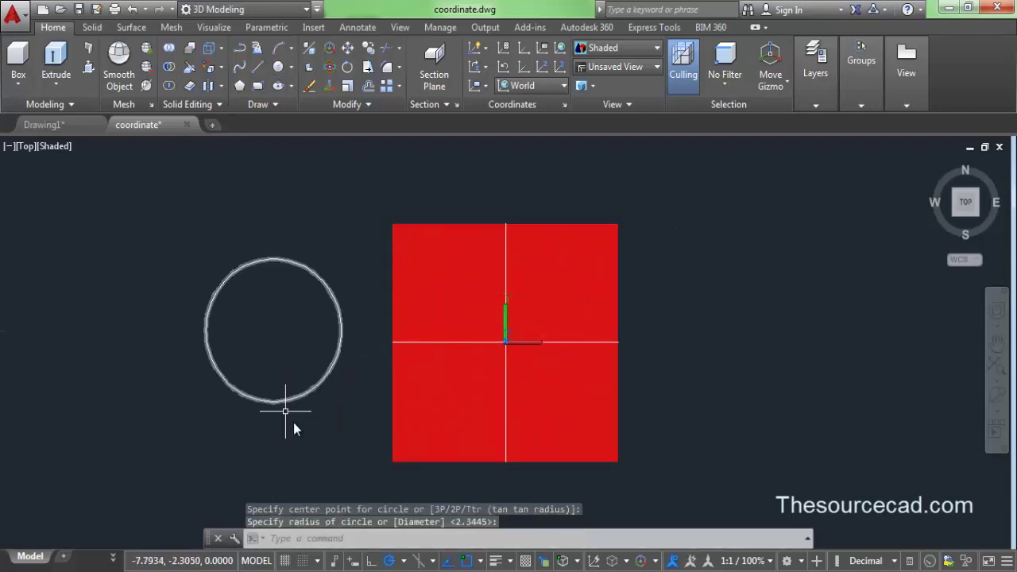
# Erase the circle drawn beside the red plane.
pyautogui.click(300, 325)
pyautogui.click(247, 252)
pyautogui.rightClick(242, 244)
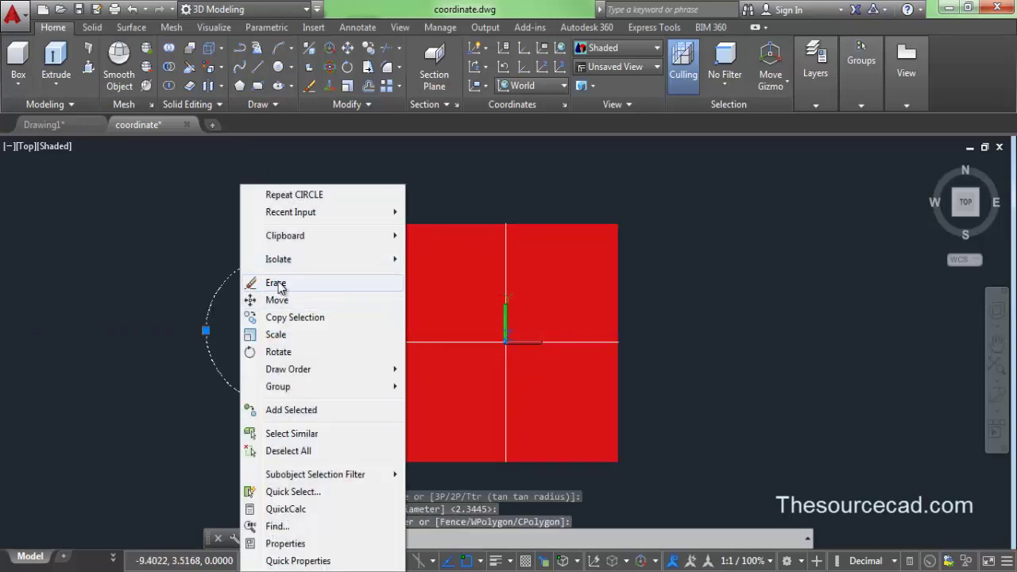
pyautogui.click(280, 283)
# Draw a circle with a radius of about 1.6 units beside the green plane while in the left view.
pyautogui.click(945, 202)
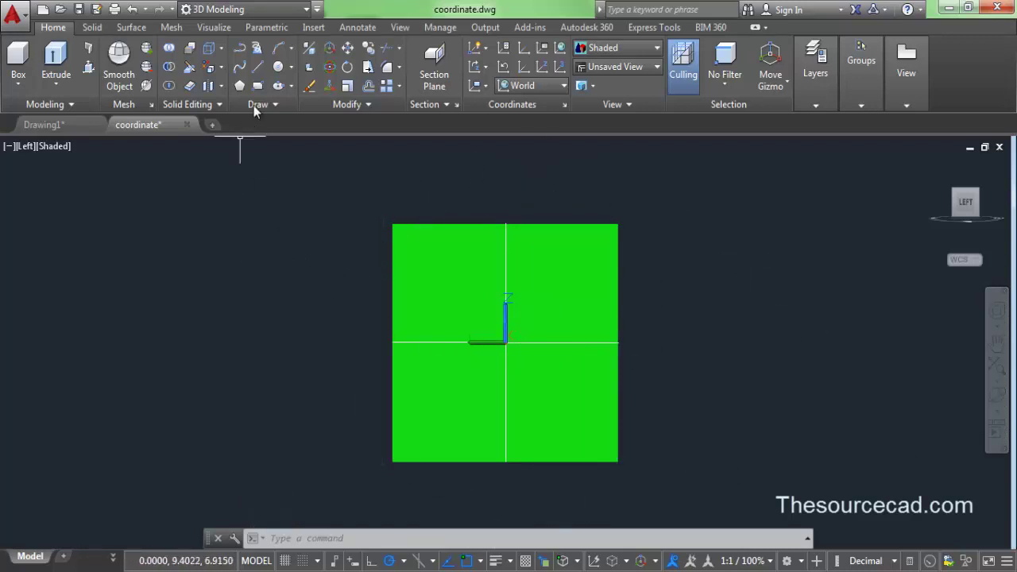
pyautogui.click(279, 67)
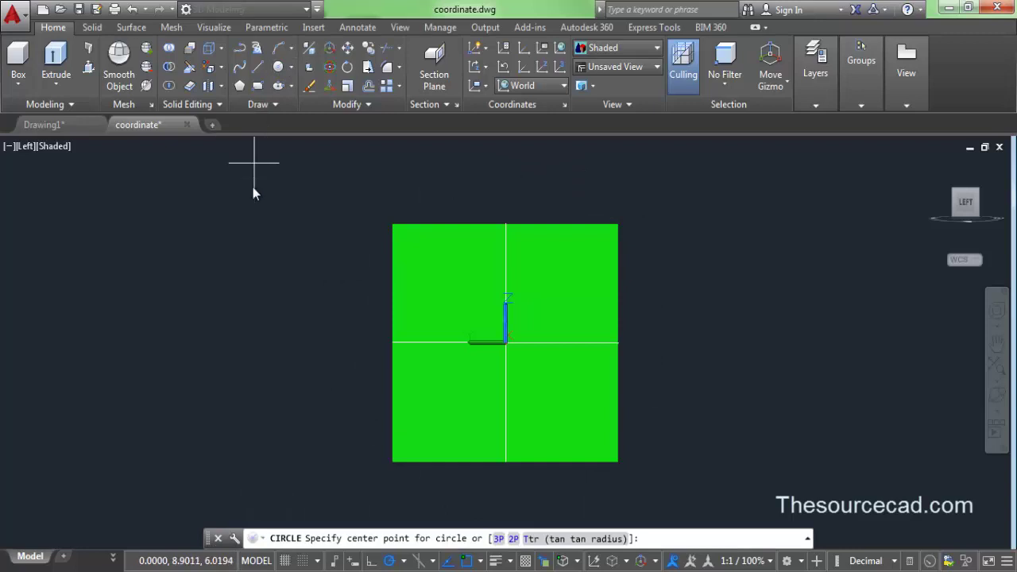
pyautogui.click(266, 308)
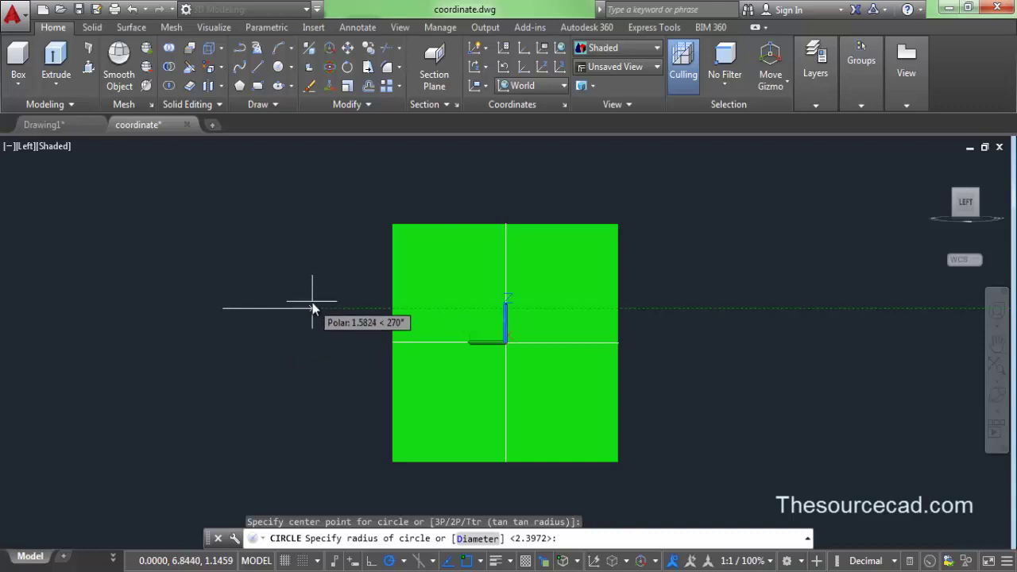
pyautogui.press('Escape')
# Erase the edge-on circle beside the green plane.
pyautogui.click(283, 310)
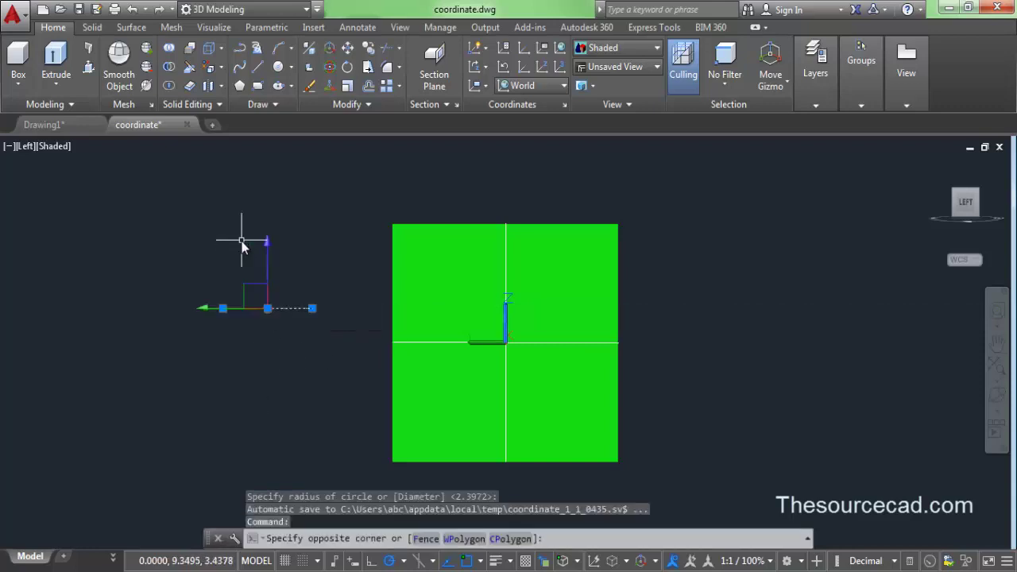
pyautogui.click(242, 241)
pyautogui.rightClick(241, 241)
pyautogui.click(274, 283)
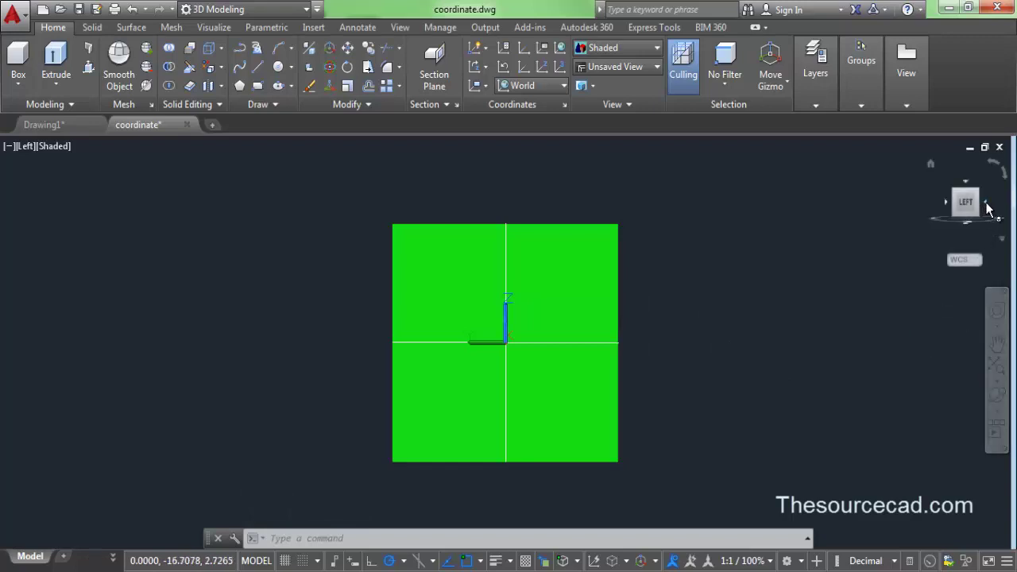
# Look at the coordinate planes from the front, then return to the home view in parallel projection.
pyautogui.click(986, 204)
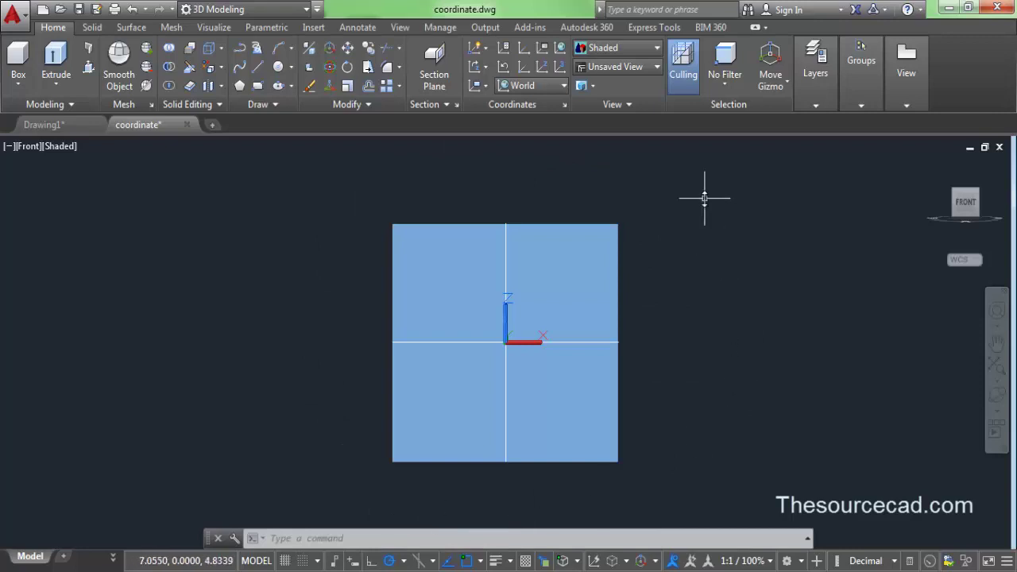
pyautogui.moveTo(940, 208)
pyautogui.click(938, 176)
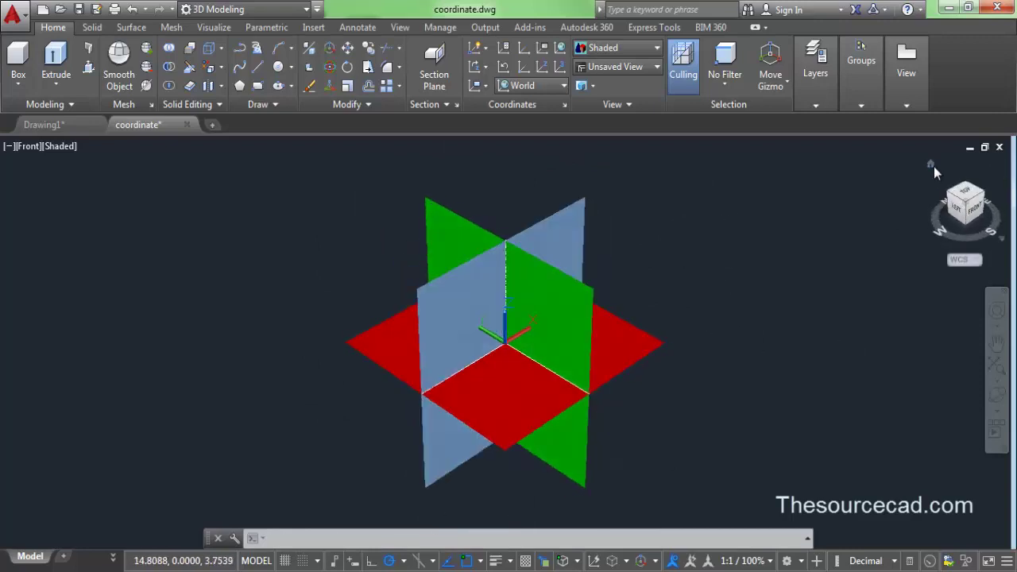
pyautogui.rightClick(962, 200)
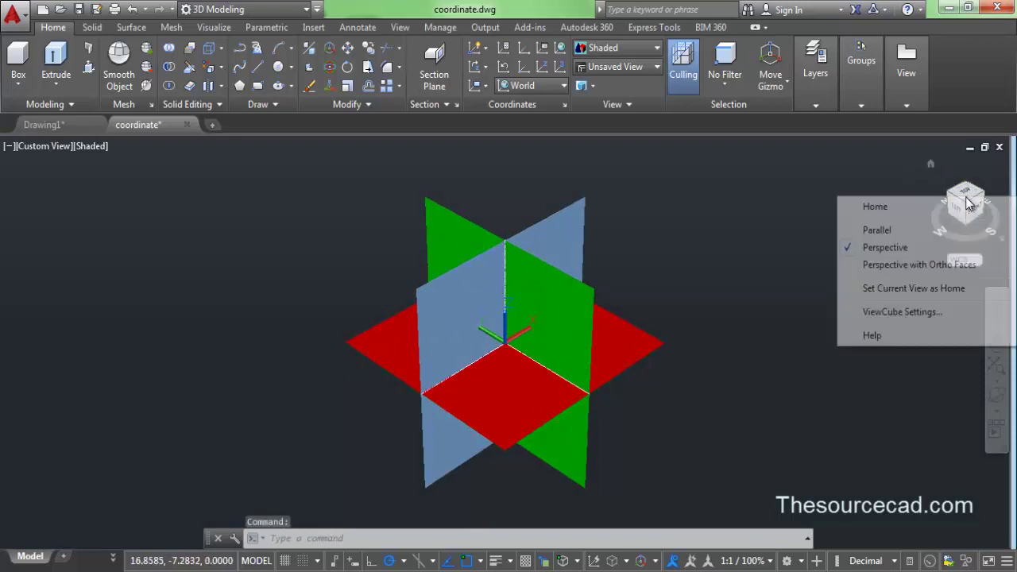
pyautogui.click(896, 232)
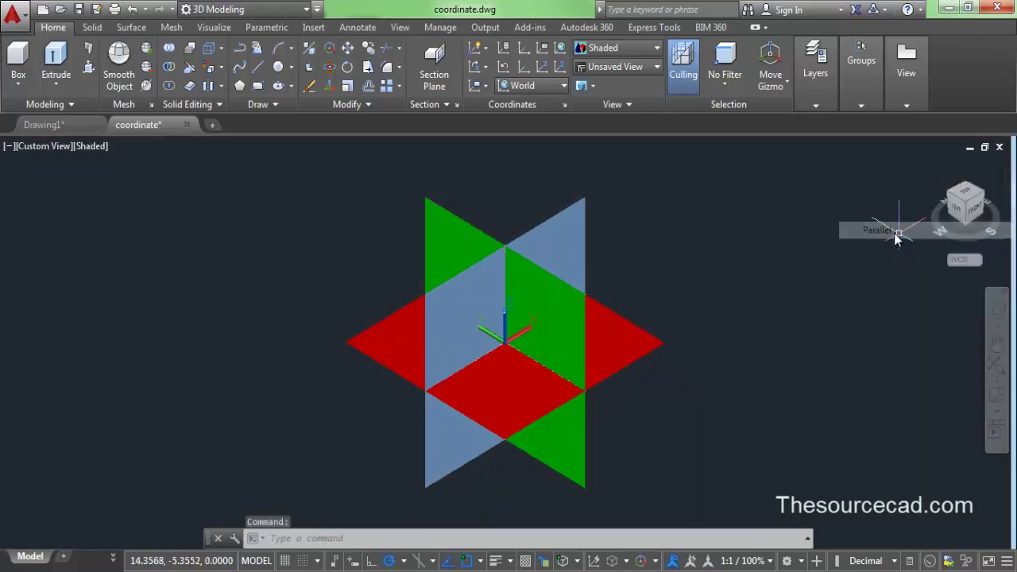
# In the Drawing1 file, move the UCS origin to the upper outer corner of the stepped solid's red face.
pyautogui.click(67, 129)
pyautogui.moveTo(447, 333); pyautogui.dragTo(560, 420, button='middle')
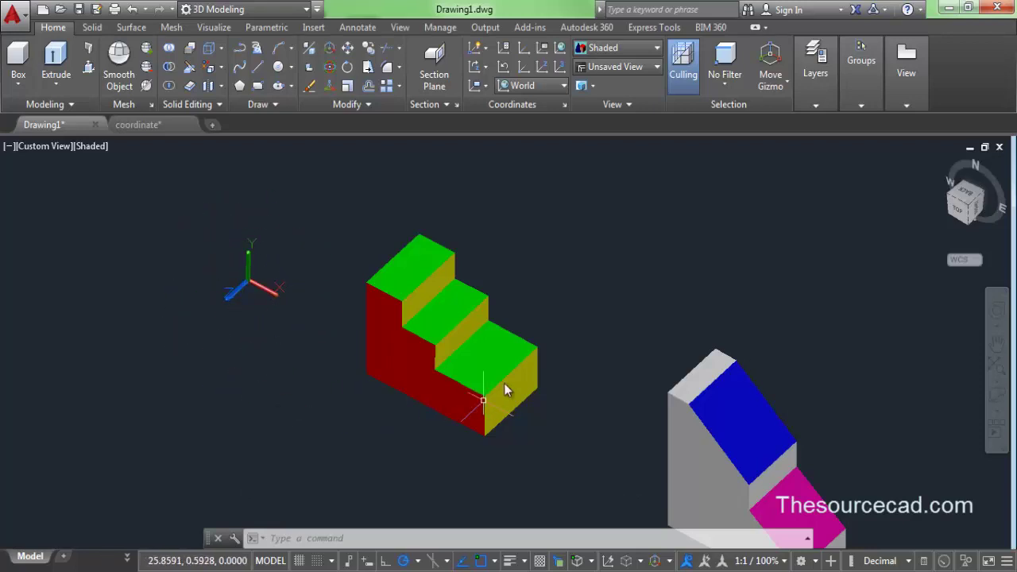
pyautogui.click(524, 68)
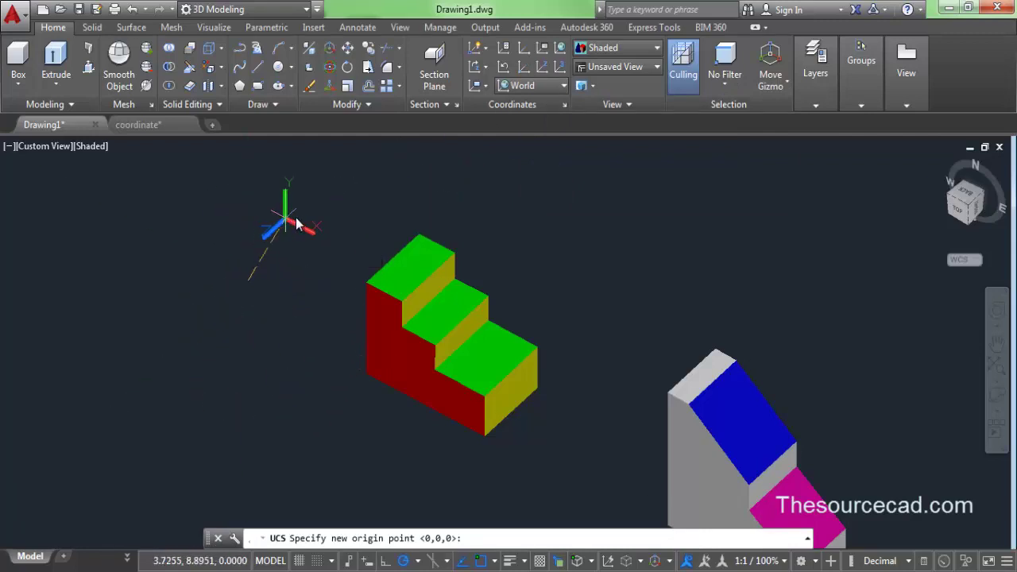
pyautogui.click(363, 290)
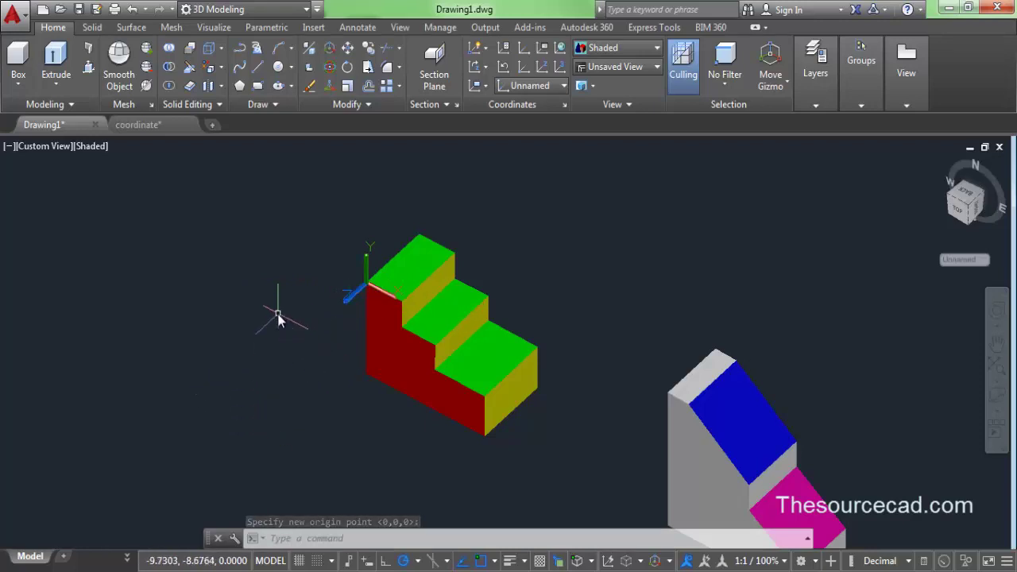
# Display the UCS icon at the origin, then switch it to the plain Show UCS Icon mode.
pyautogui.click(481, 49)
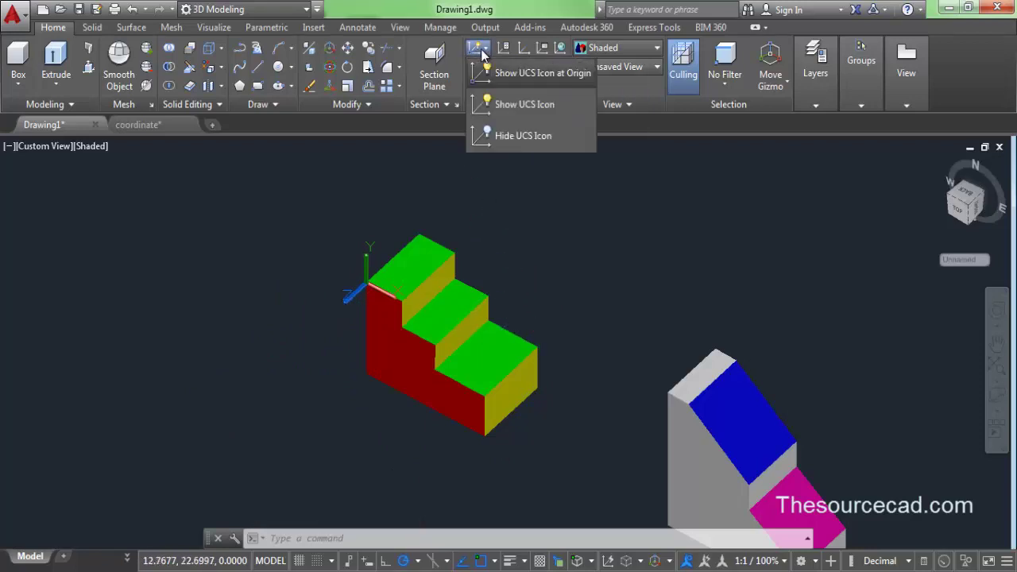
pyautogui.click(559, 73)
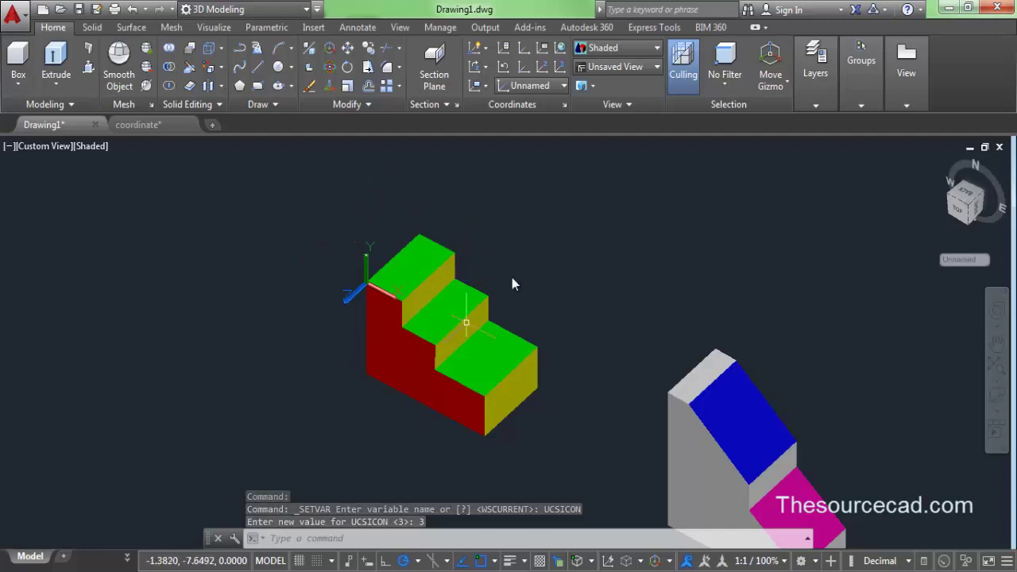
pyautogui.click(479, 47)
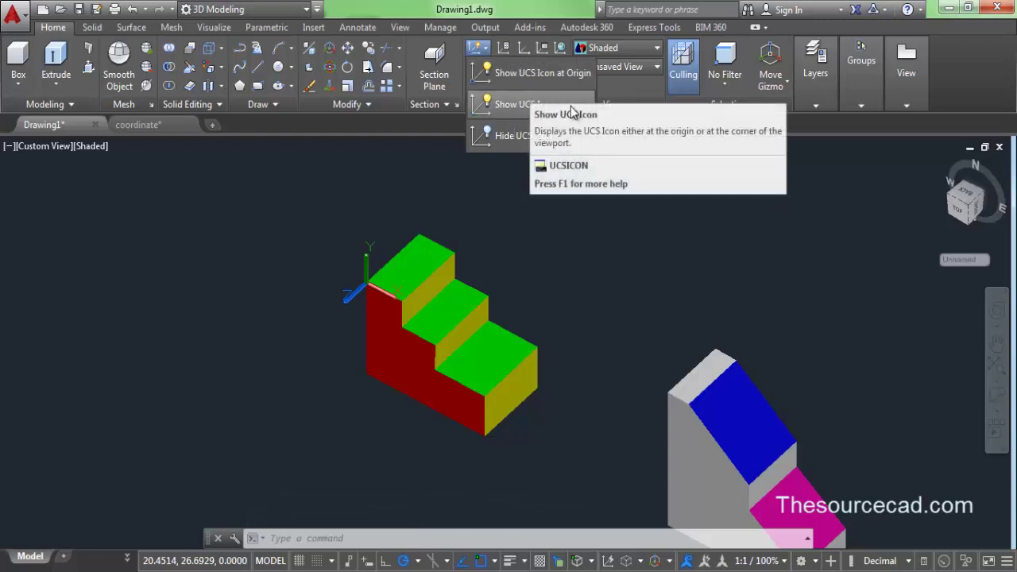
pyautogui.click(516, 105)
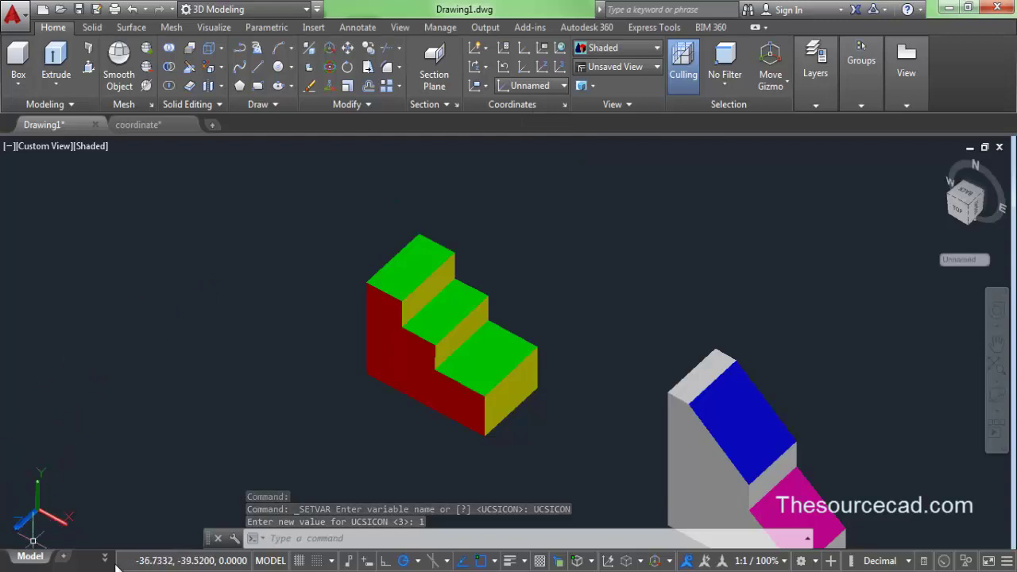
pyautogui.moveTo(408, 431); pyautogui.dragTo(422, 376, button='middle')
pyautogui.press('Escape')
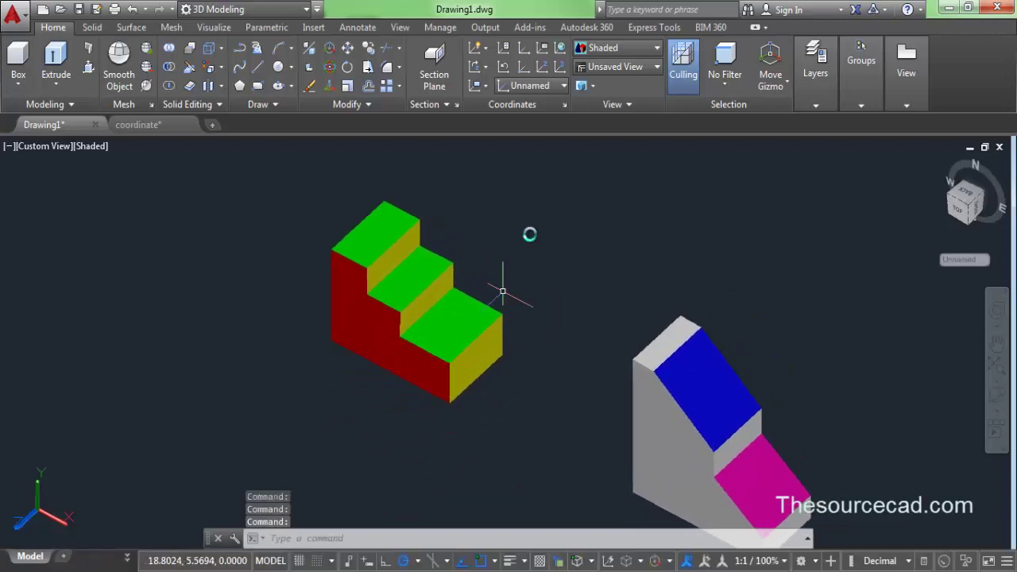
# Hide the UCS icon, then show it again at the origin on the stepped solid.
pyautogui.click(476, 47)
pyautogui.click(516, 137)
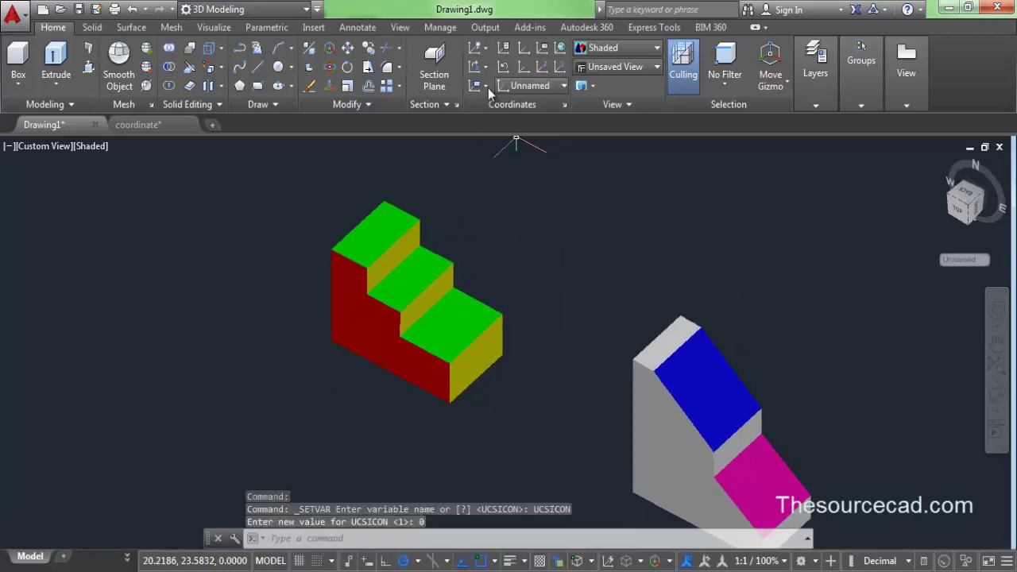
pyautogui.click(476, 48)
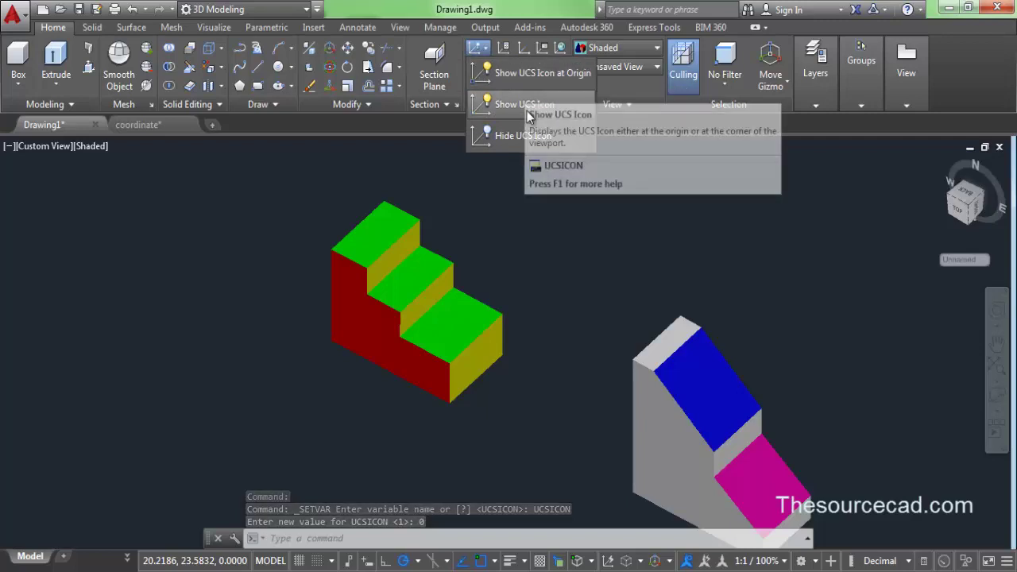
pyautogui.click(561, 72)
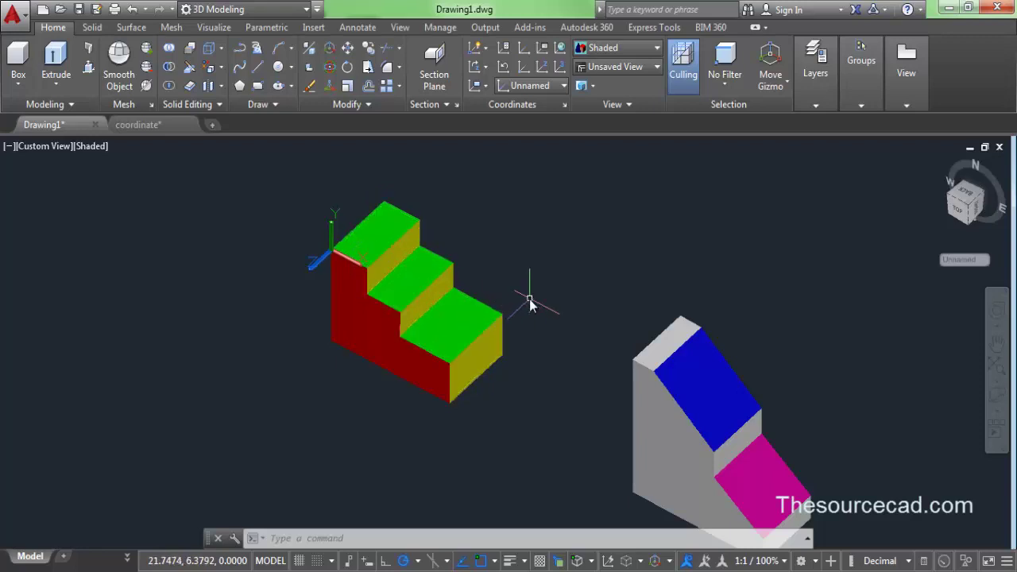
# Look at both solids from the back, then return to the home view in parallel projection.
pyautogui.click(969, 205)
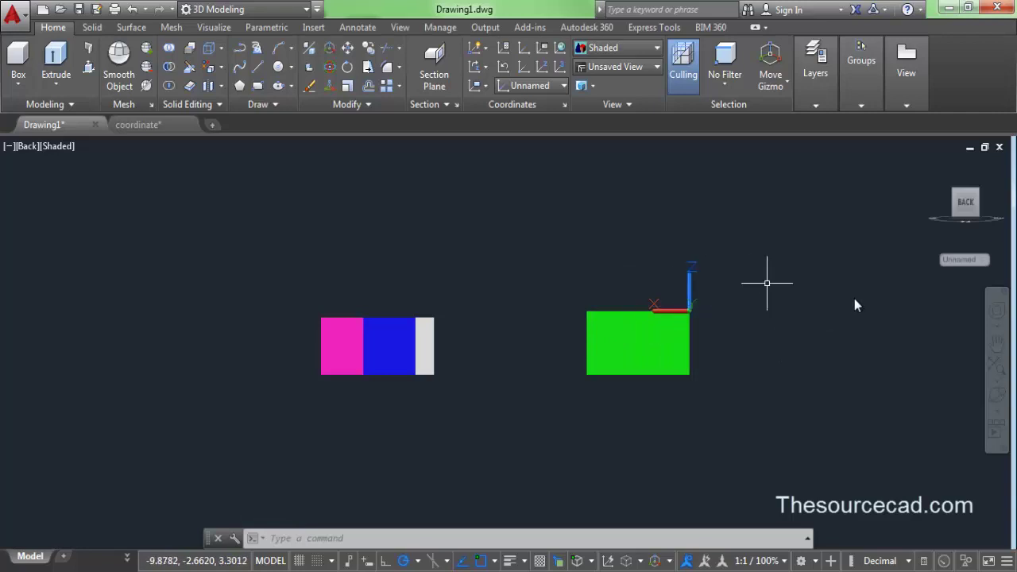
pyautogui.click(930, 166)
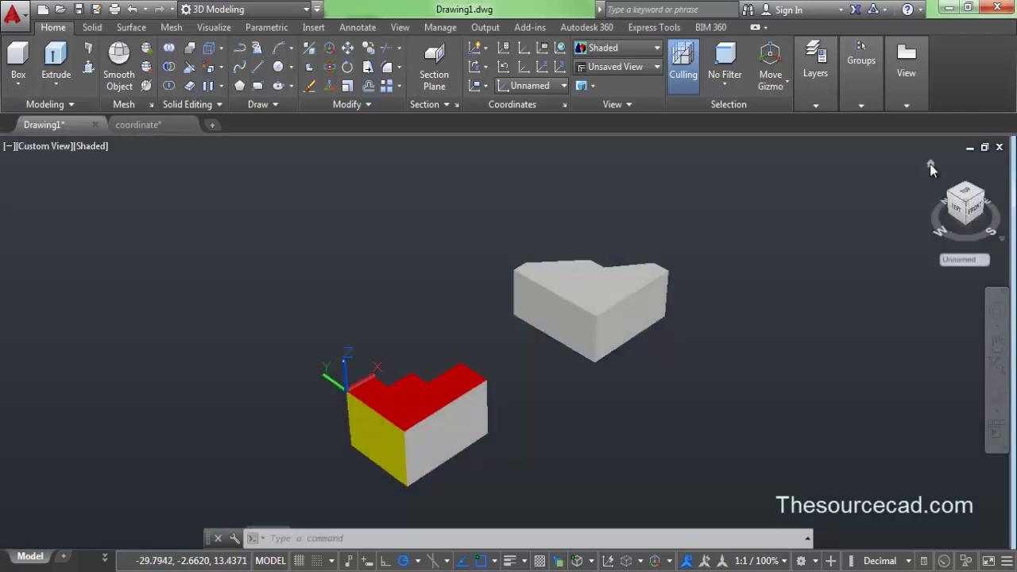
pyautogui.rightClick(950, 212)
pyautogui.click(905, 231)
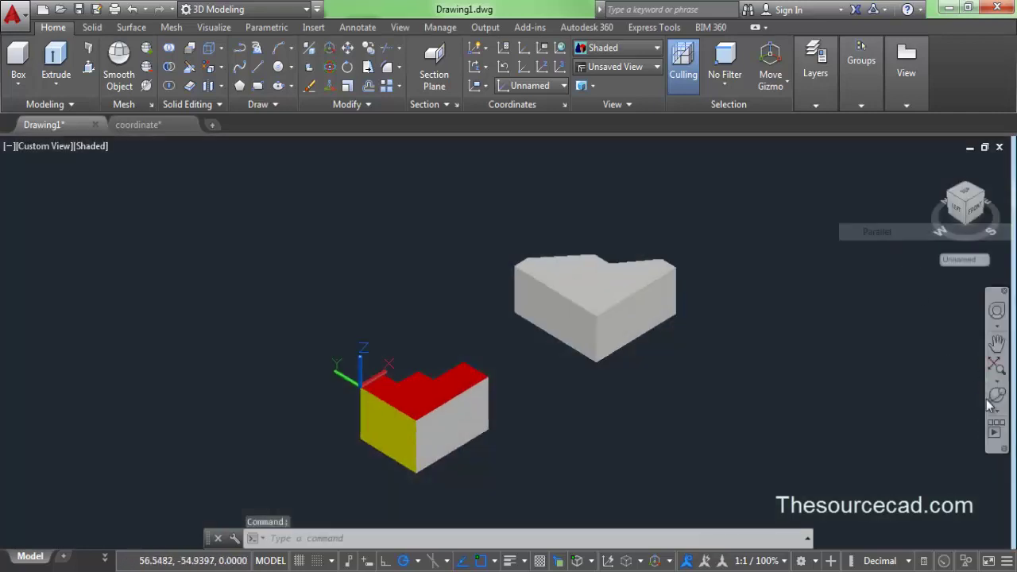
# Align the UCS with the uppermost green face of the stepped solid using the Face option and accept the orientation.
pyautogui.click(994, 394)
pyautogui.moveTo(588, 235); pyautogui.dragTo(495, 409)
pyautogui.moveTo(606, 253); pyautogui.dragTo(620, 326)
pyautogui.rightClick(476, 288)
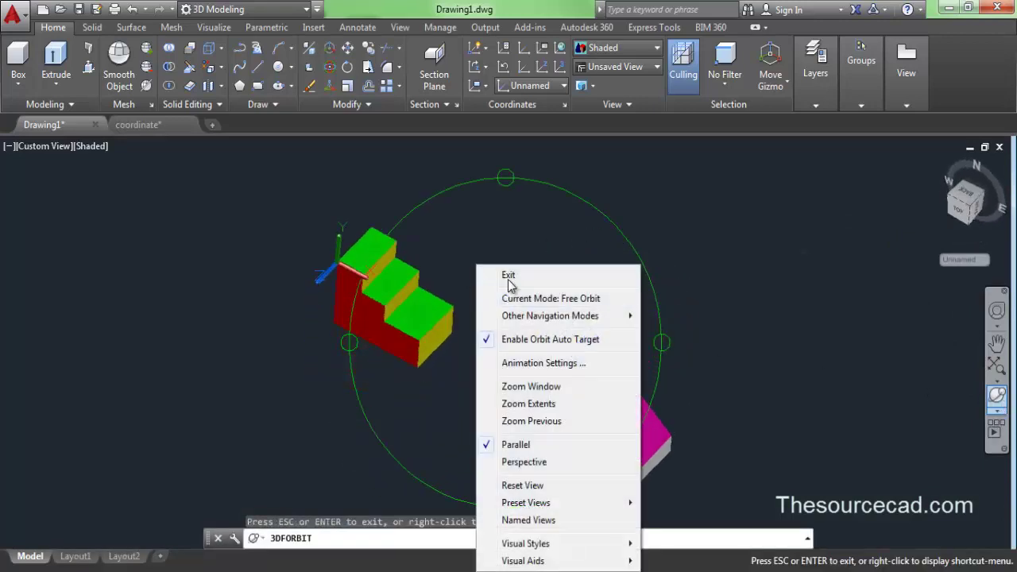
pyautogui.click(511, 272)
pyautogui.scroll(5, 341, 283)
pyautogui.moveTo(435, 269); pyautogui.dragTo(453, 350, button='middle')
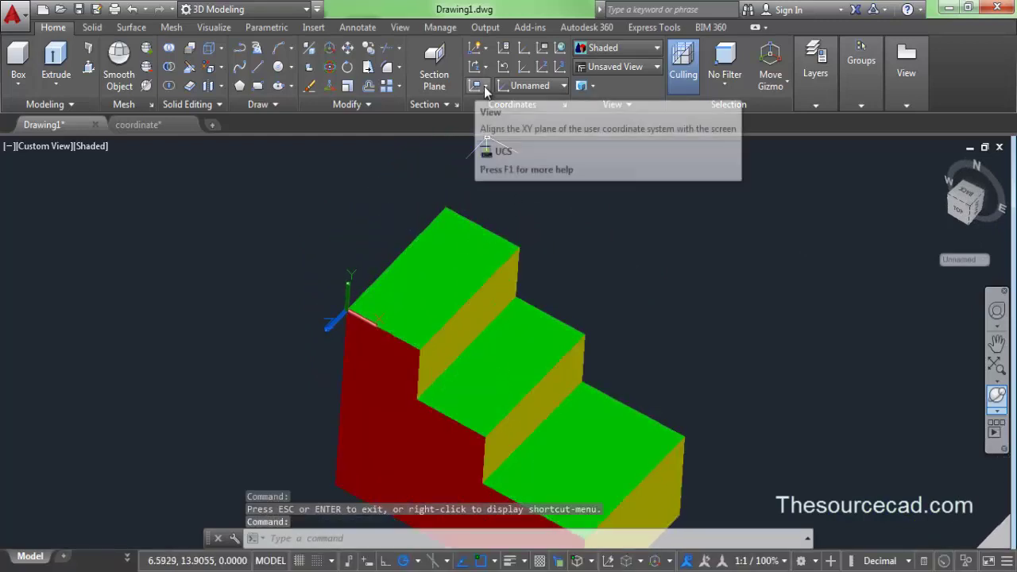
pyautogui.click(484, 85)
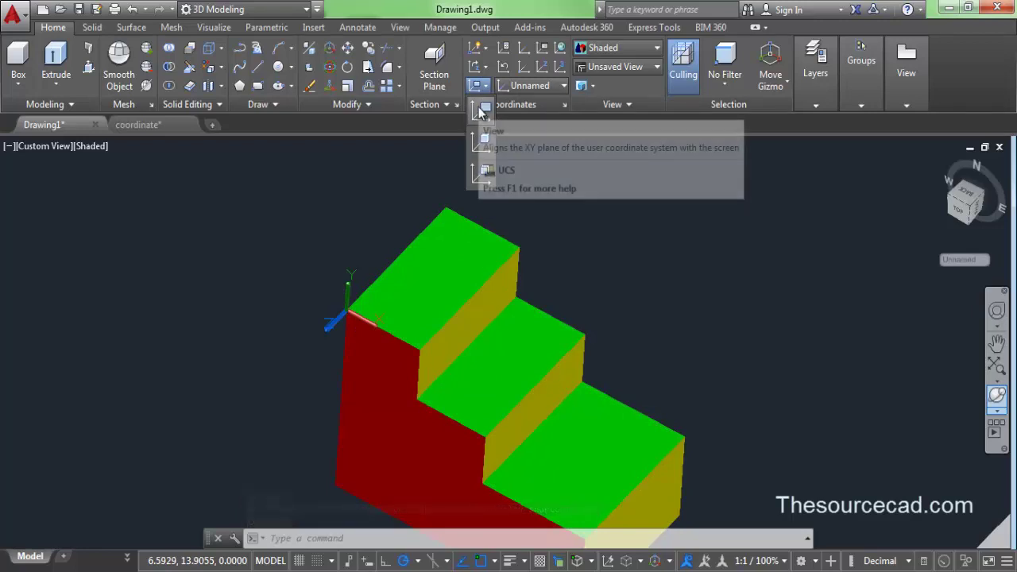
pyautogui.click(483, 172)
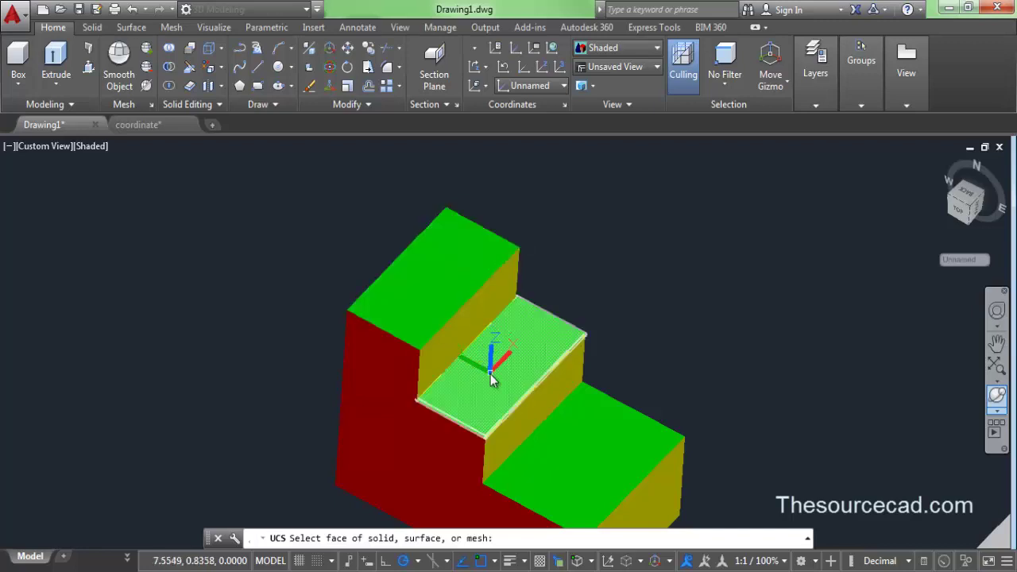
pyautogui.click(435, 291)
pyautogui.press('Return')
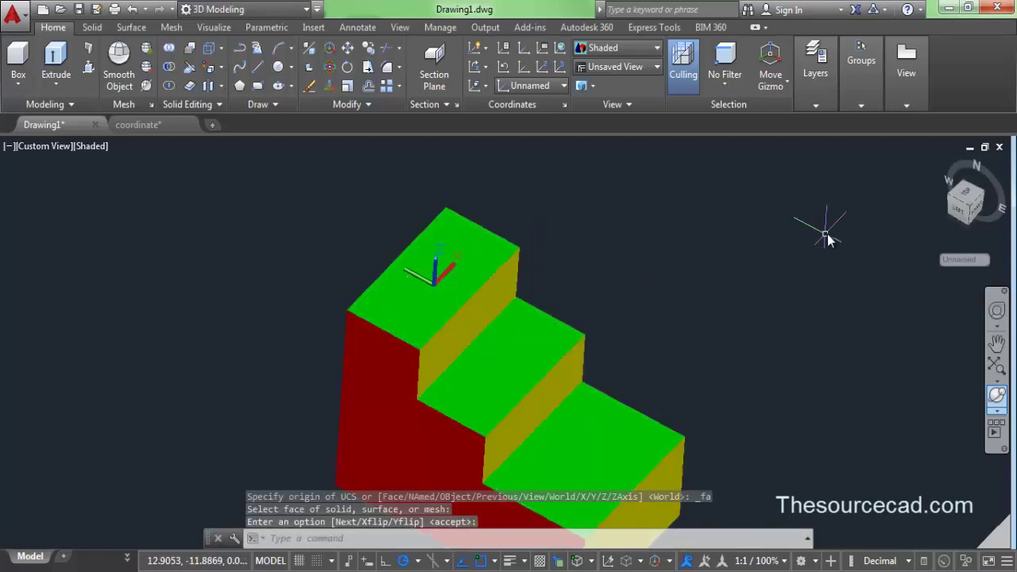
# Draw a circle on the stepped solid's uppermost green face, near the UCS origin, while viewing the face from the top.
pyautogui.click(972, 198)
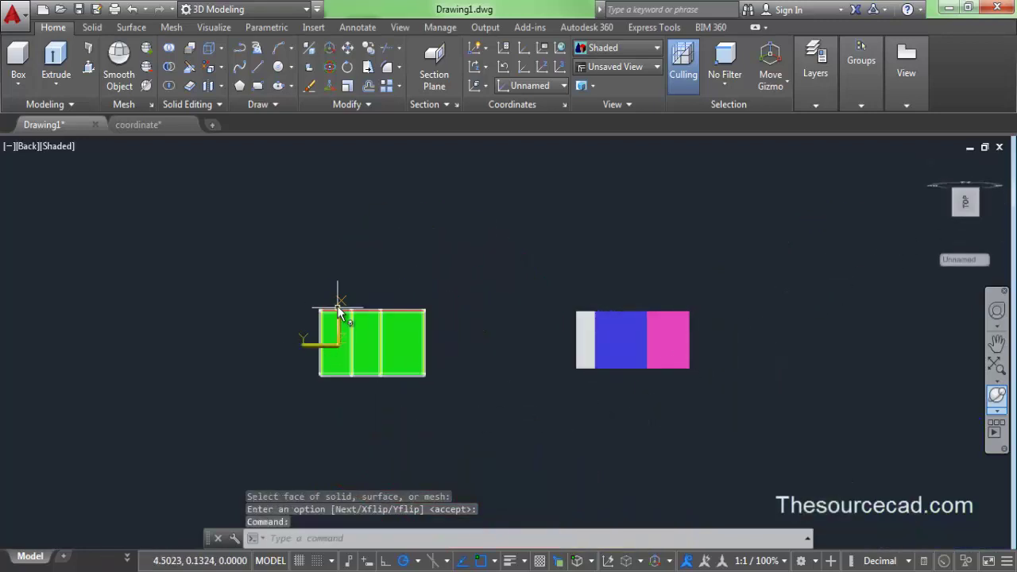
pyautogui.scroll(3, 334, 322)
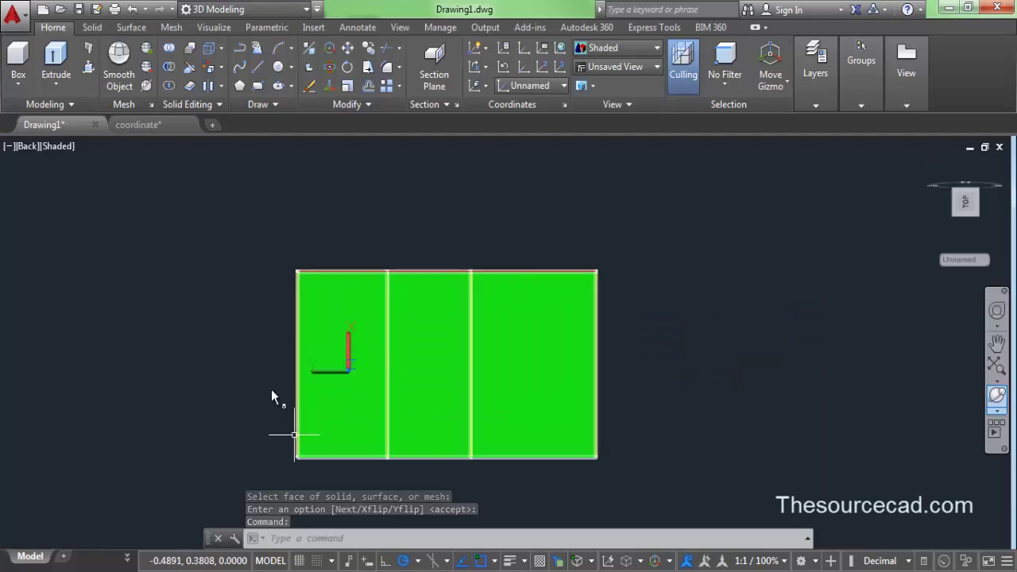
pyautogui.click(278, 68)
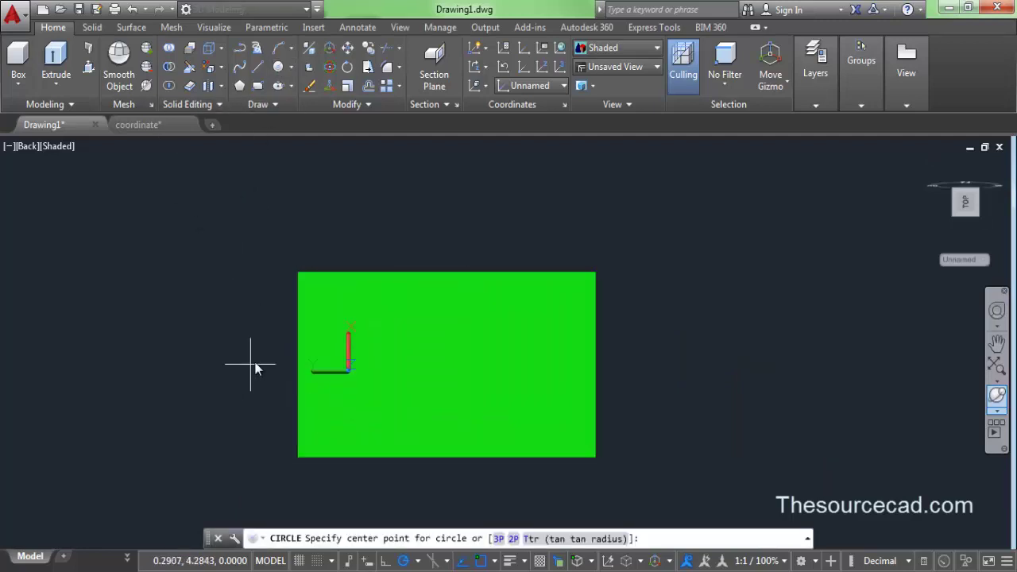
pyautogui.click(333, 360)
pyautogui.click(332, 395)
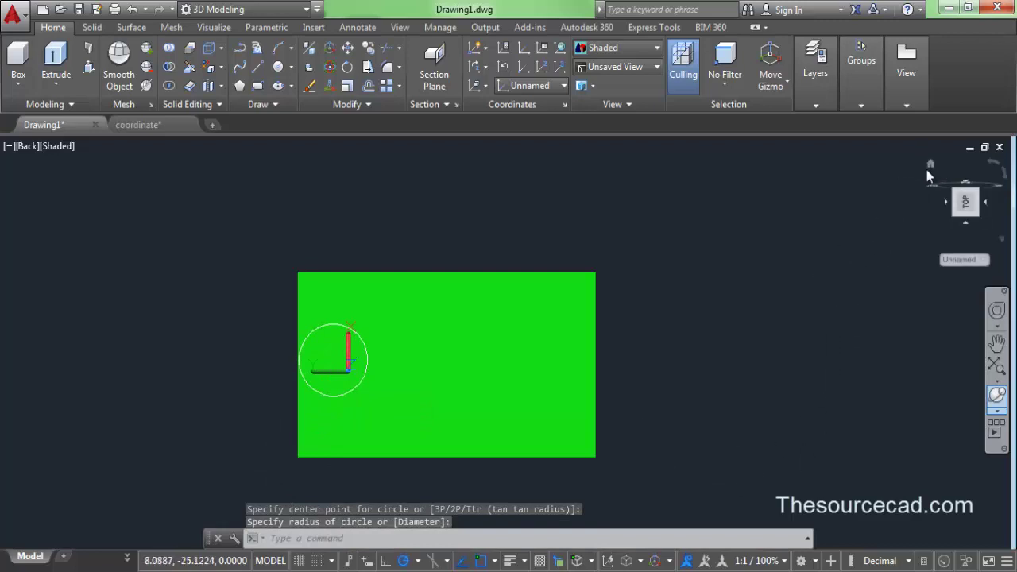
# Examine the circle on the stepped solid's uppermost green face from the home view and close up at an angle.
pyautogui.click(930, 164)
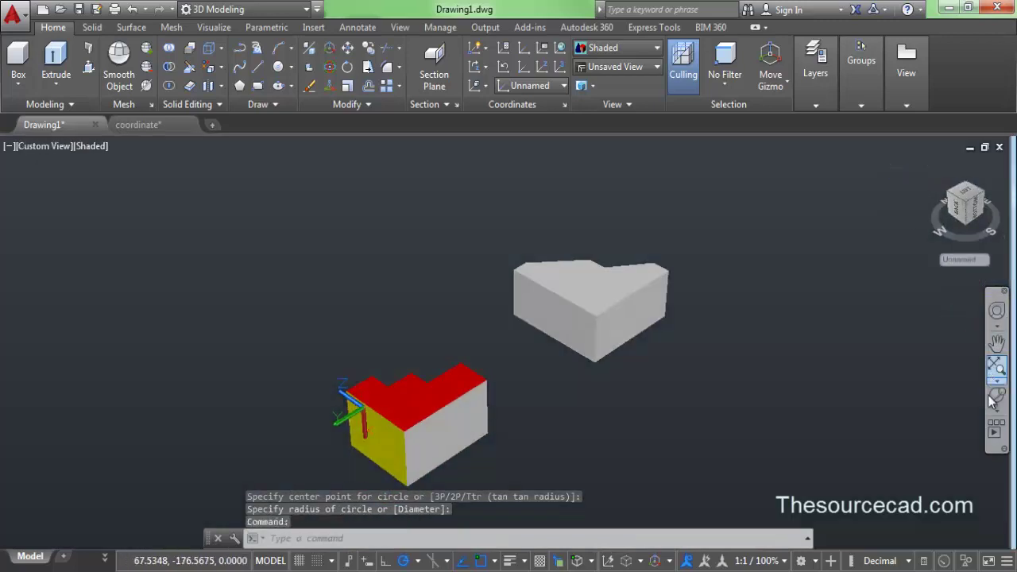
pyautogui.click(996, 395)
pyautogui.moveTo(820, 387); pyautogui.dragTo(539, 509)
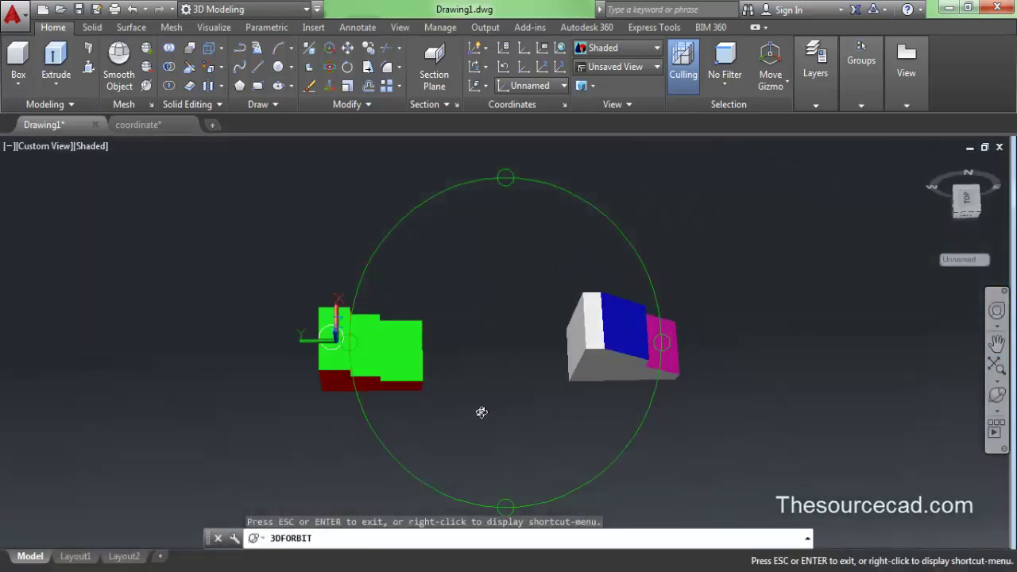
pyautogui.moveTo(521, 421); pyautogui.dragTo(516, 266)
pyautogui.rightClick(515, 257)
pyautogui.click(540, 265)
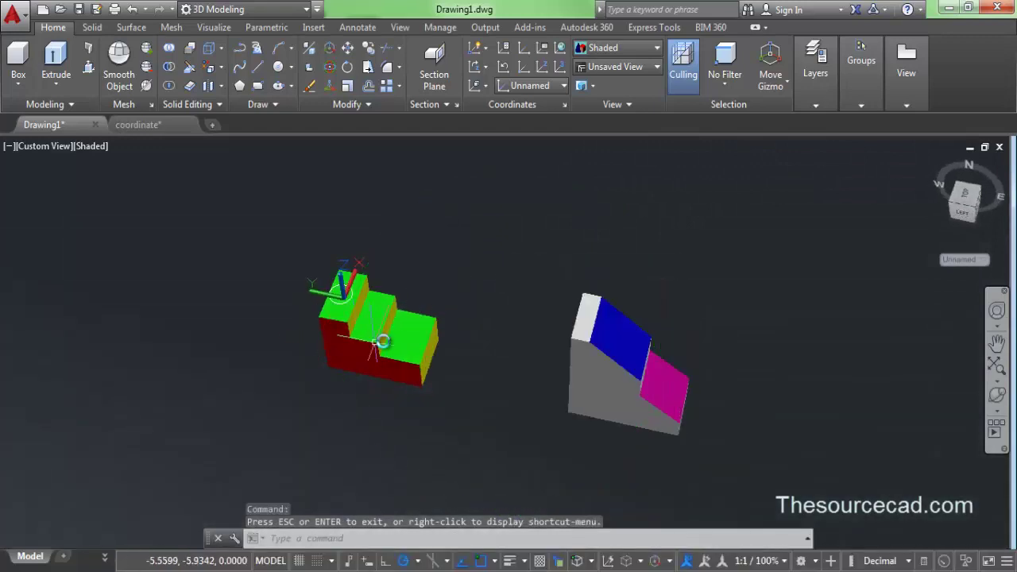
pyautogui.scroll(4, 383, 340)
pyautogui.moveTo(377, 341); pyautogui.dragTo(642, 397, button='middle')
pyautogui.scroll(1, 420, 283)
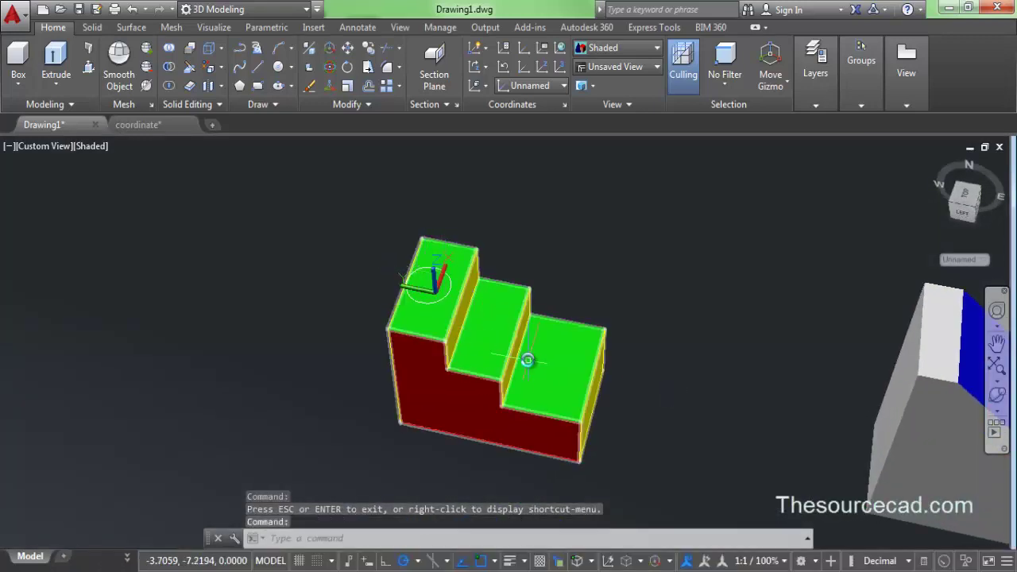
pyautogui.scroll(2, 527, 360)
pyautogui.keyDown('shift'); pyautogui.moveTo(529, 386); pyautogui.dragTo(556, 338, button='middle'); pyautogui.keyUp('shift')
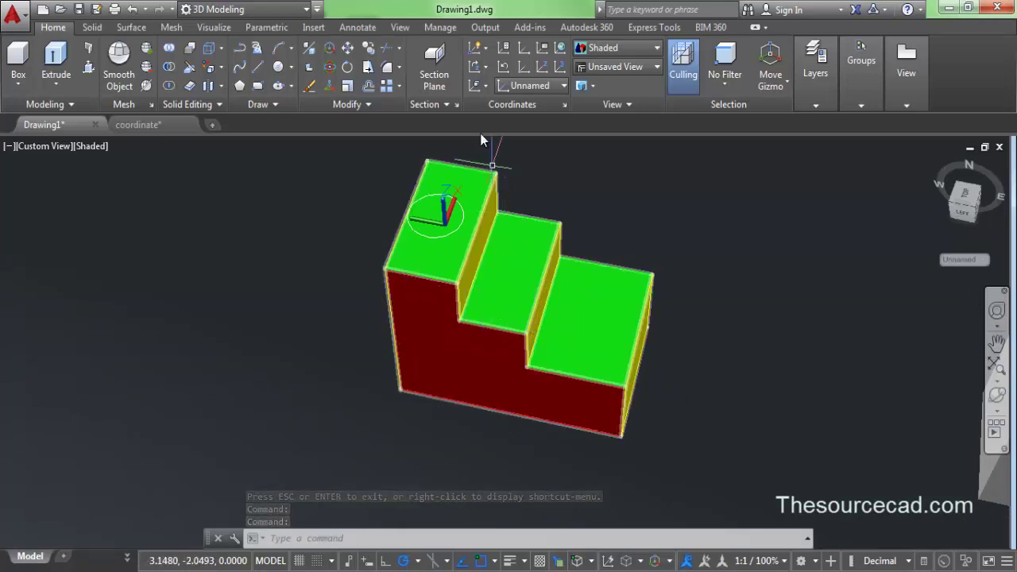
# Align the UCS with the stepped solid's red side face using the Face option and accept the orientation.
pyautogui.click(478, 87)
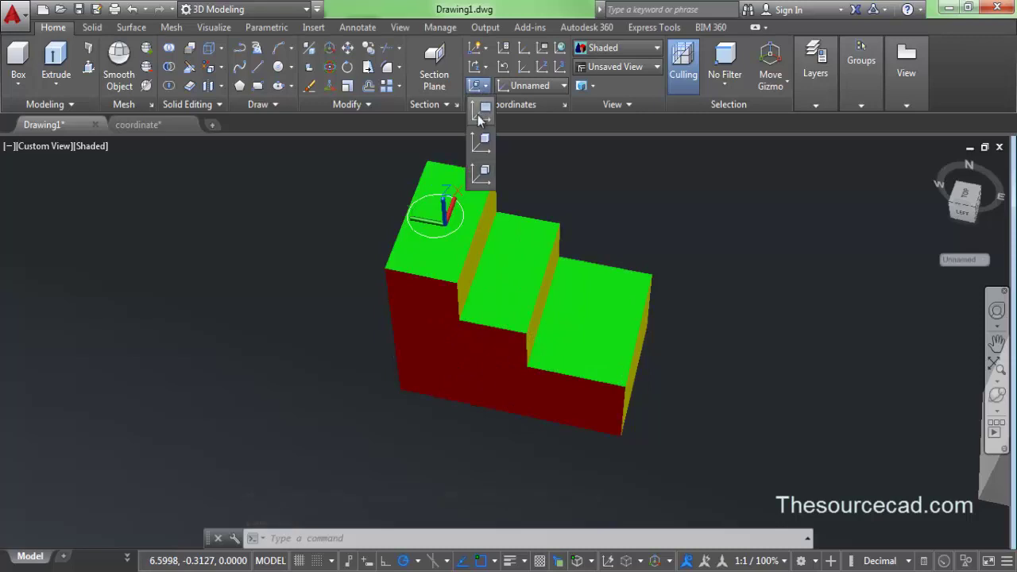
pyautogui.click(481, 175)
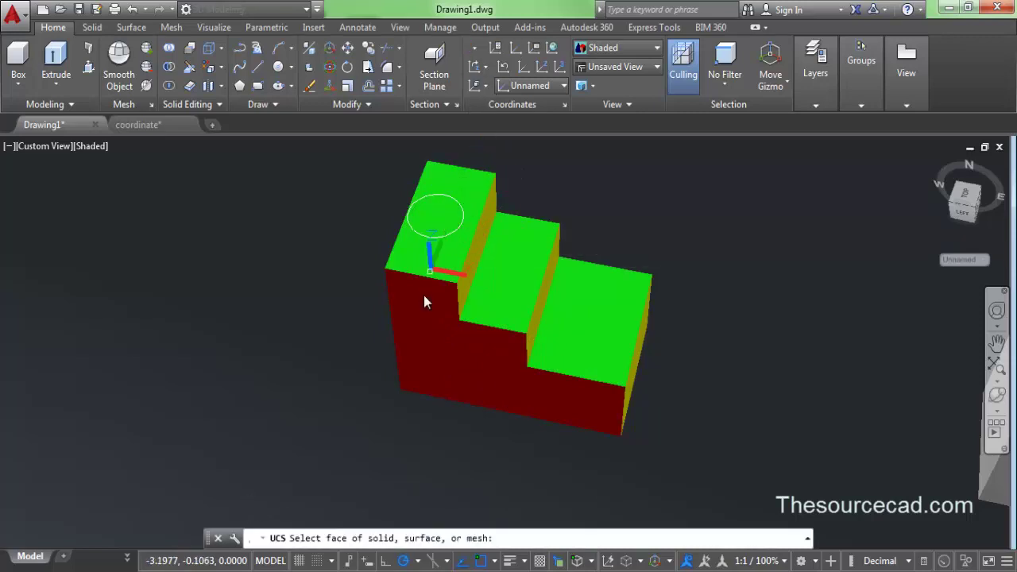
pyautogui.click(431, 347)
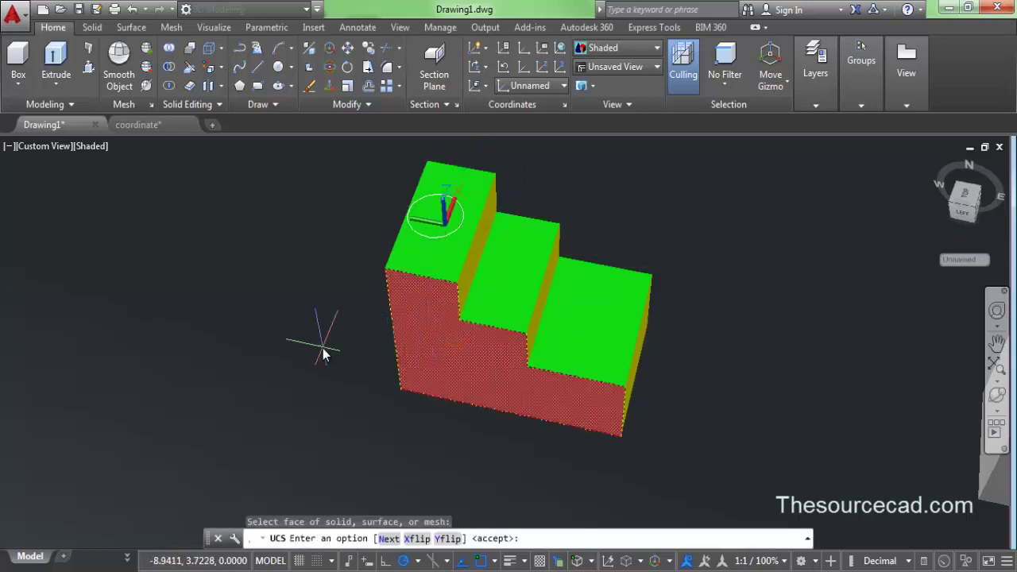
pyautogui.press('Return')
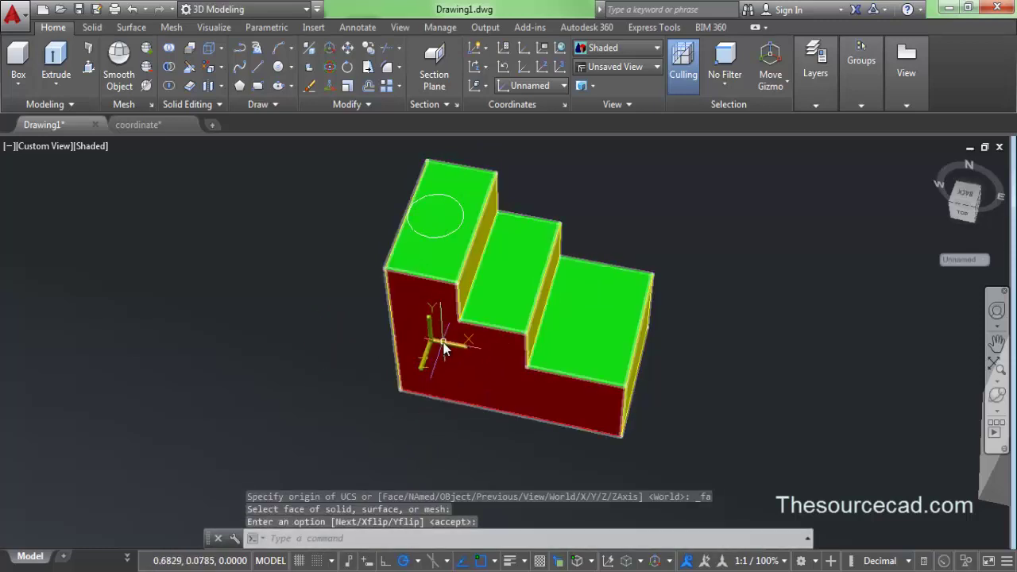
# Draw a circle with a radius of about 4.6 units beside the stepped solid, in the plane of the red face, and inspect its orientation.
pyautogui.click(280, 65)
pyautogui.click(300, 321)
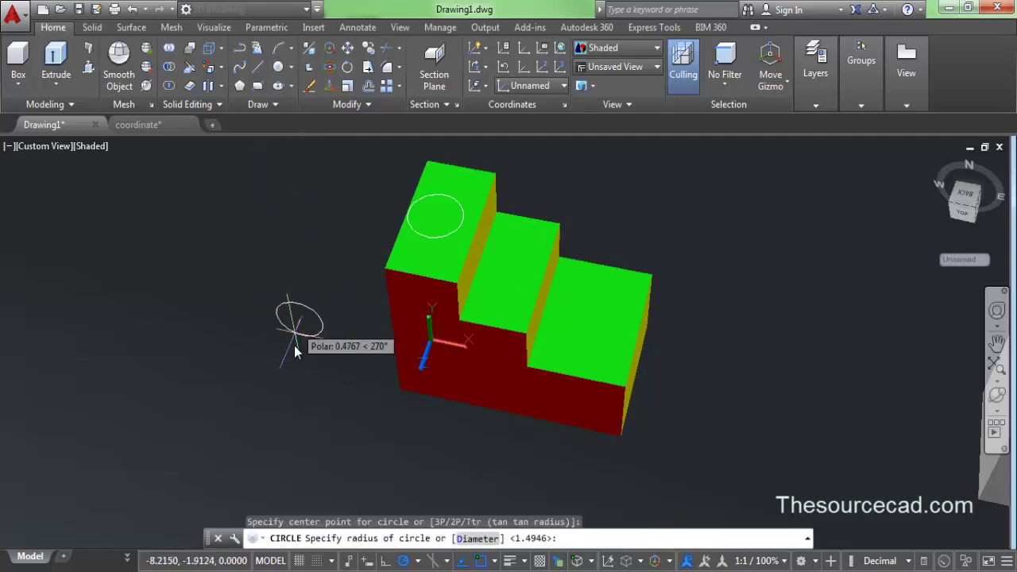
pyautogui.click(291, 371)
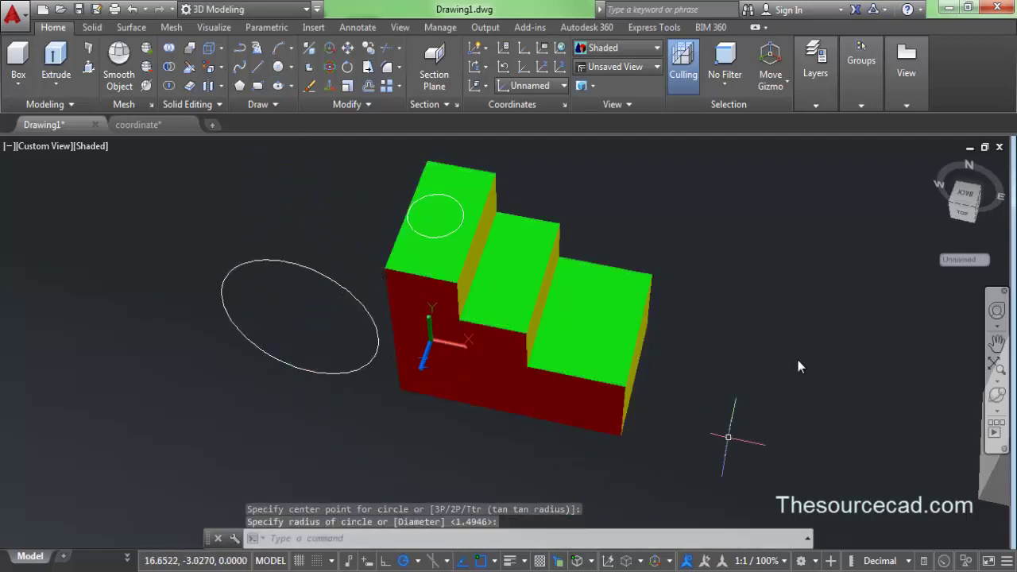
pyautogui.click(996, 395)
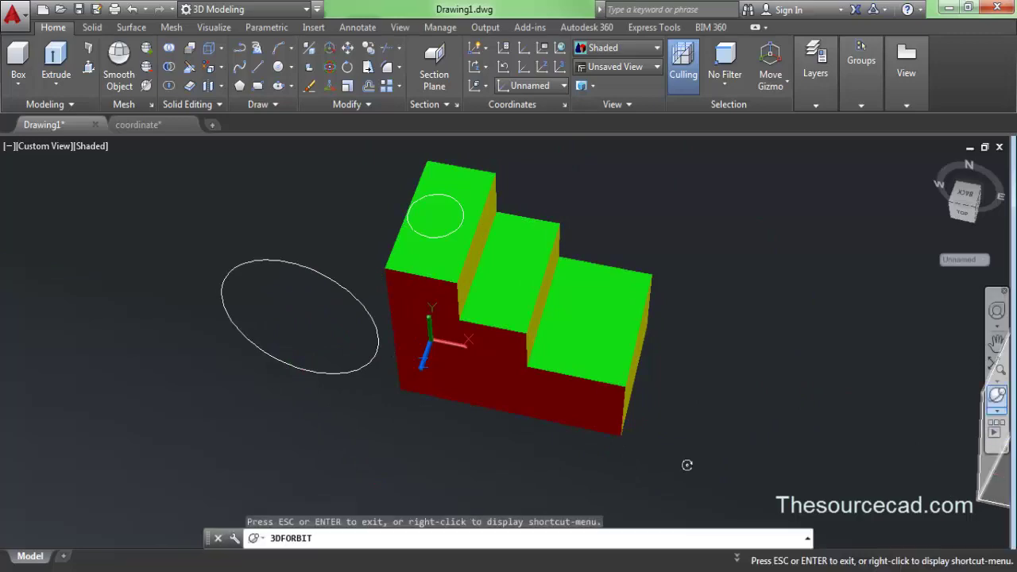
pyautogui.moveTo(436, 404); pyautogui.dragTo(461, 316)
pyautogui.rightClick(571, 218)
pyautogui.click(587, 224)
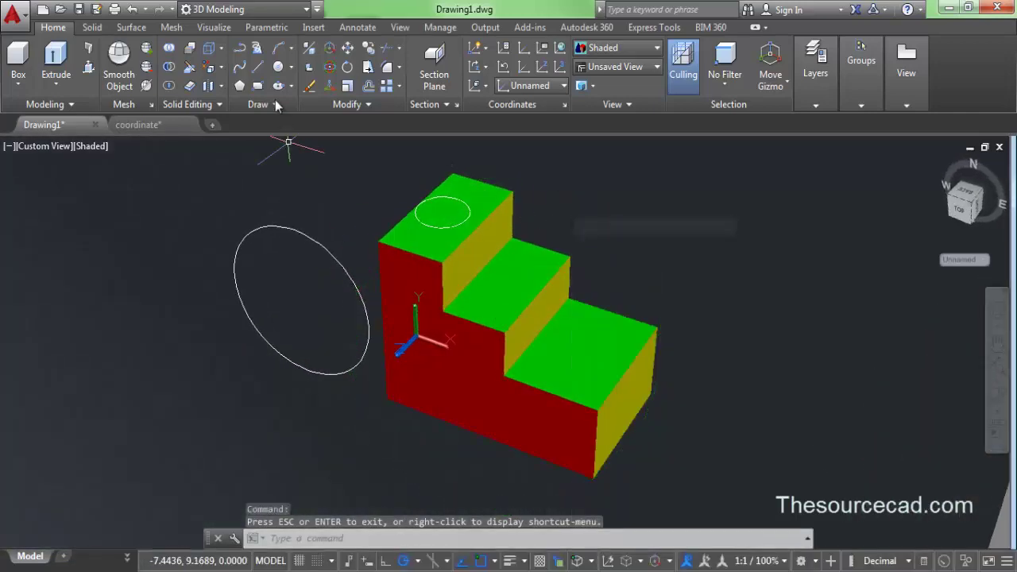
# Draw a narrow upright rectangle off the lowest-step end of the solid, in the red face's plane, and check its orientation.
pyautogui.click(257, 85)
pyautogui.click(726, 427)
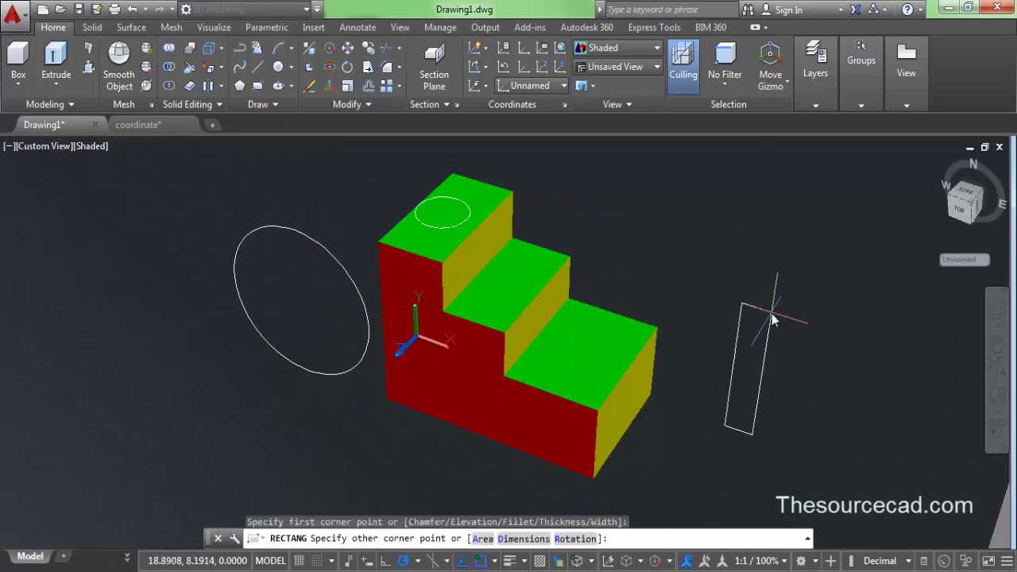
pyautogui.click(771, 313)
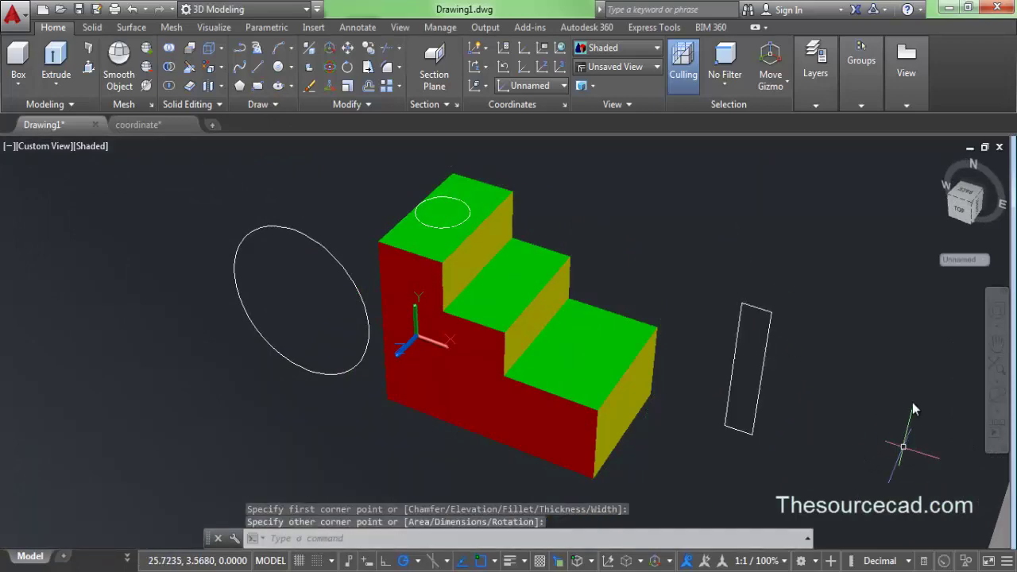
pyautogui.click(997, 395)
pyautogui.moveTo(624, 351); pyautogui.dragTo(669, 211)
pyautogui.rightClick(672, 211)
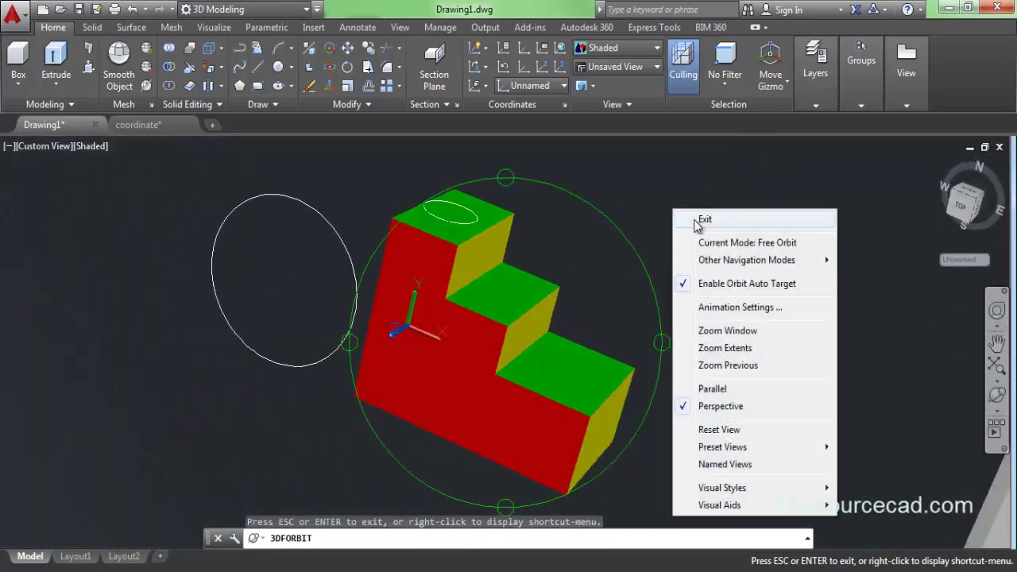
pyautogui.click(699, 220)
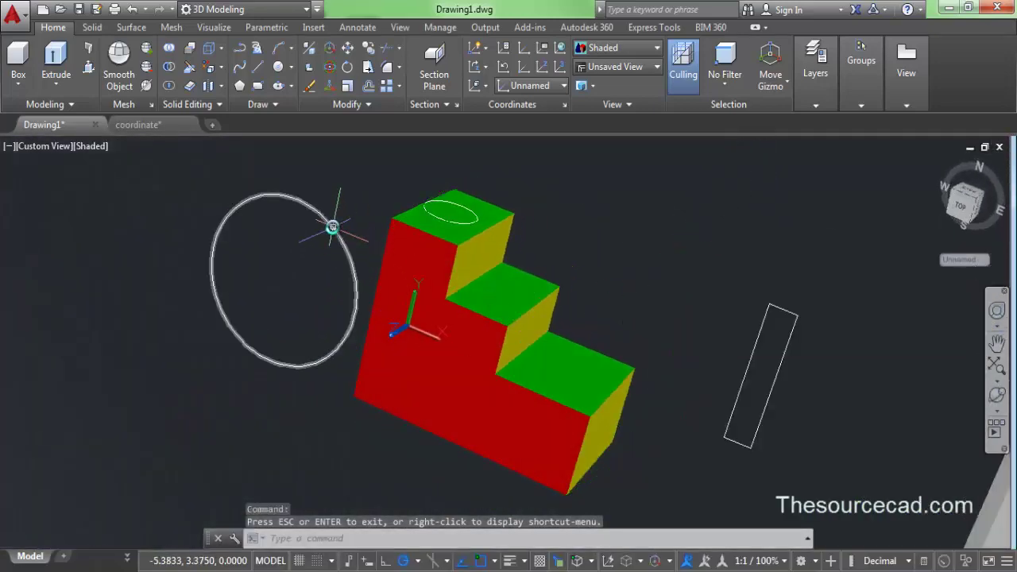
# Erase the large circle and the narrow rectangle drawn beside the stepped solid.
pyautogui.click(332, 227)
pyautogui.click(767, 310)
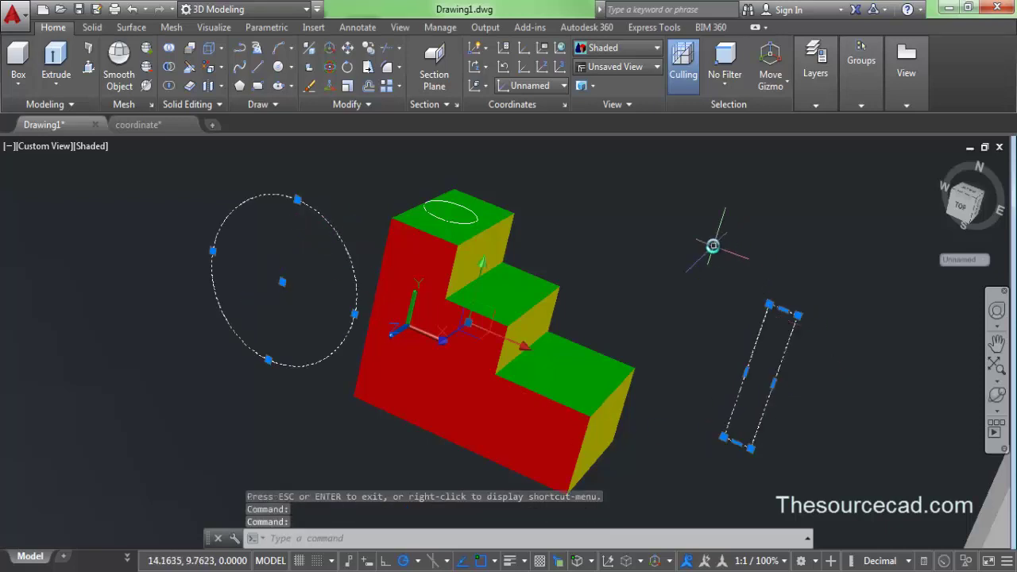
pyautogui.rightClick(714, 248)
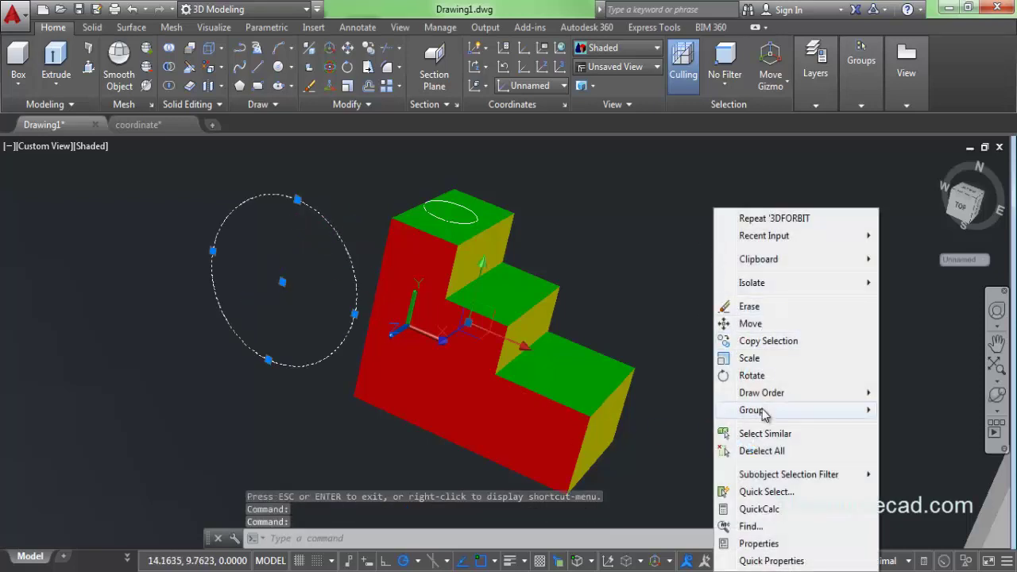
pyautogui.click(747, 307)
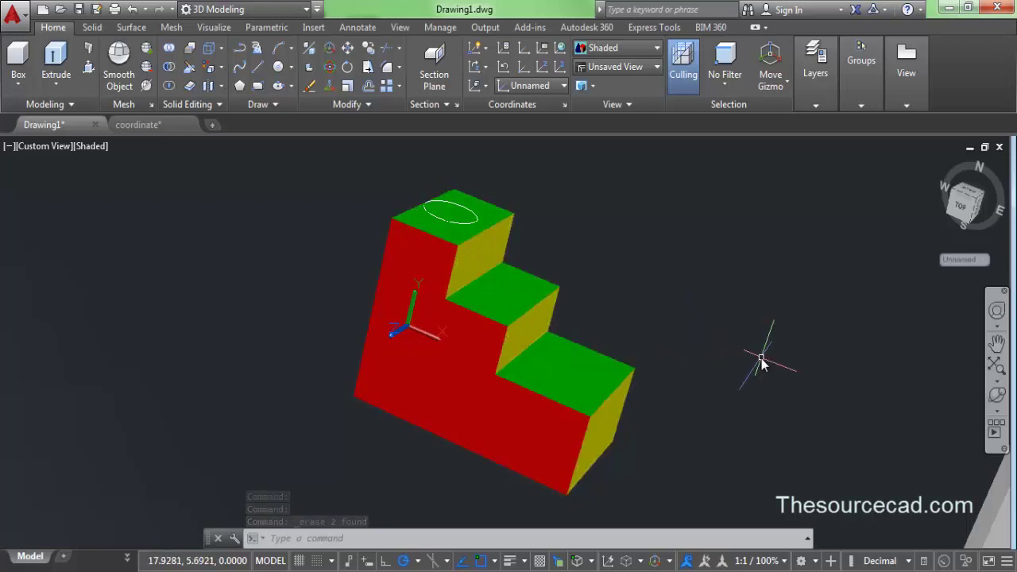
# Align the UCS with the yellow vertical face between the middle and lowest steps using the Face option, accepting the orientation.
pyautogui.click(484, 87)
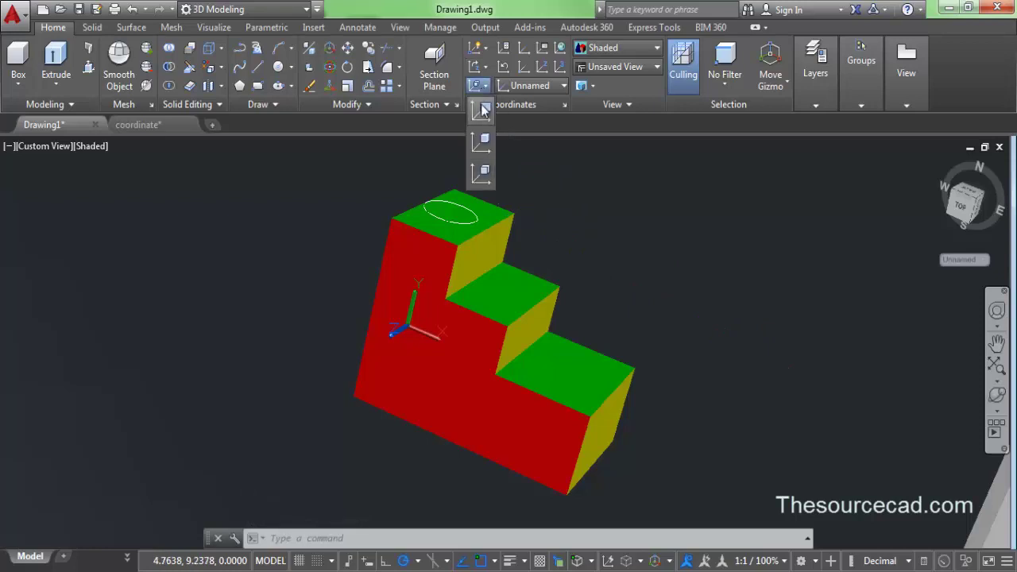
pyautogui.click(483, 173)
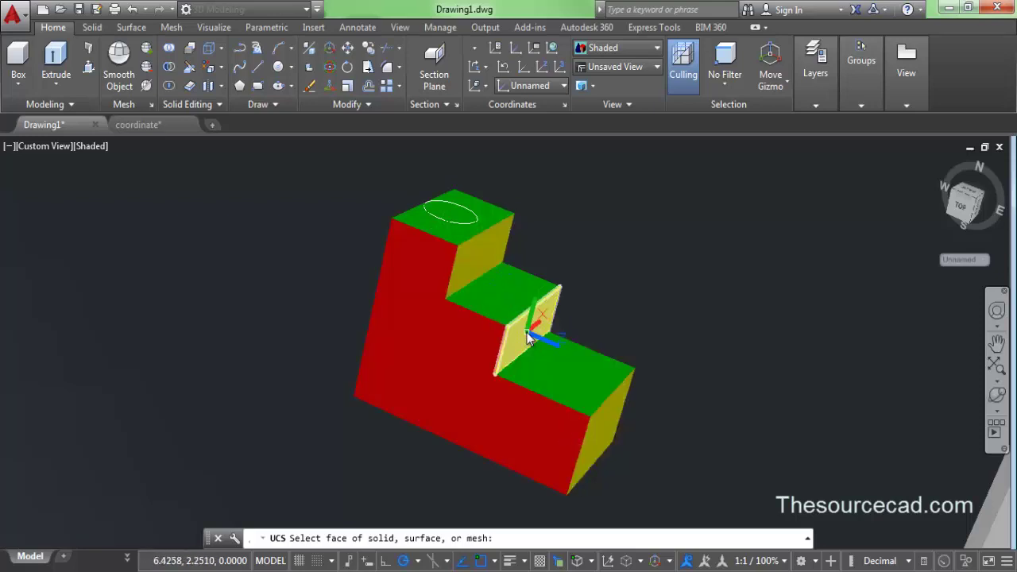
pyautogui.click(527, 337)
pyautogui.press('Return')
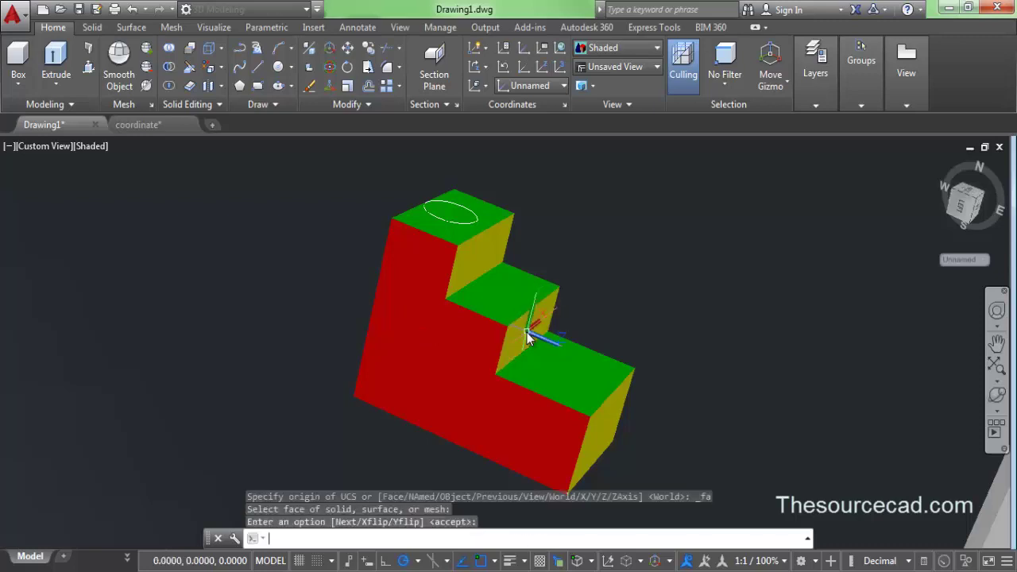
# Draw a rectangle beyond the stepped solid in the plane of the middle yellow face and inspect its orientation.
pyautogui.click(258, 87)
pyautogui.click(580, 308)
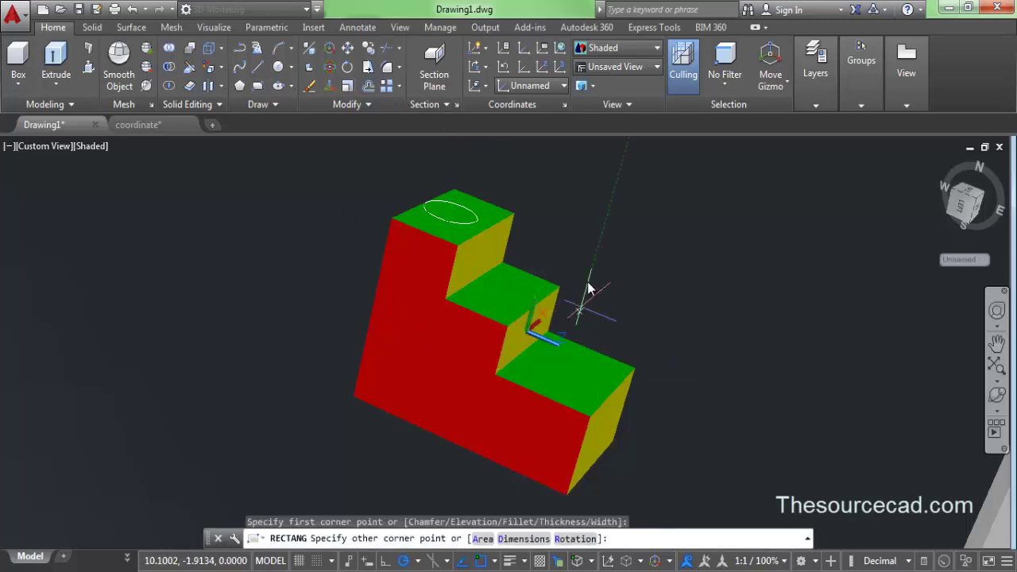
pyautogui.click(641, 213)
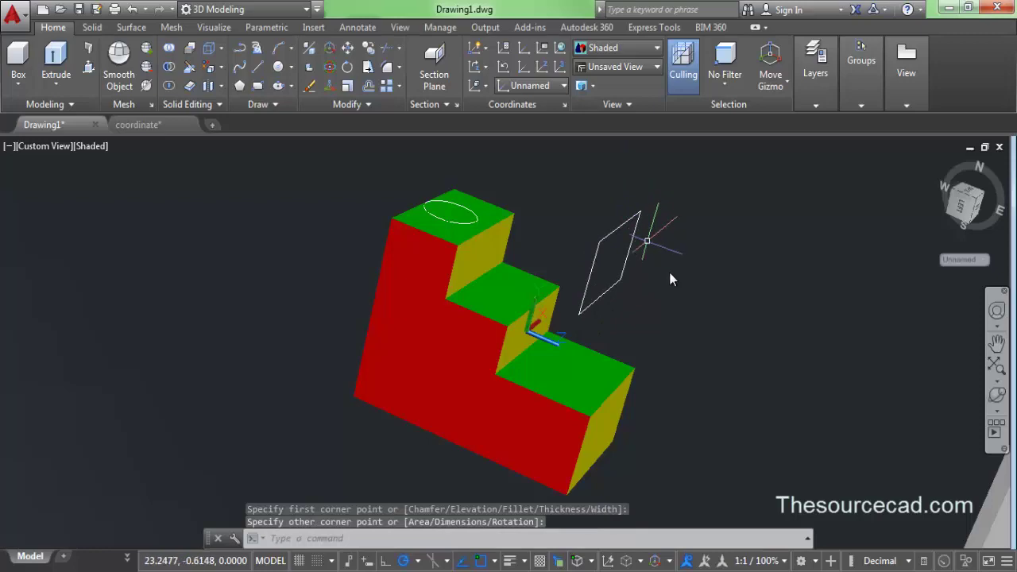
pyautogui.click(997, 397)
pyautogui.moveTo(586, 357); pyautogui.dragTo(490, 360)
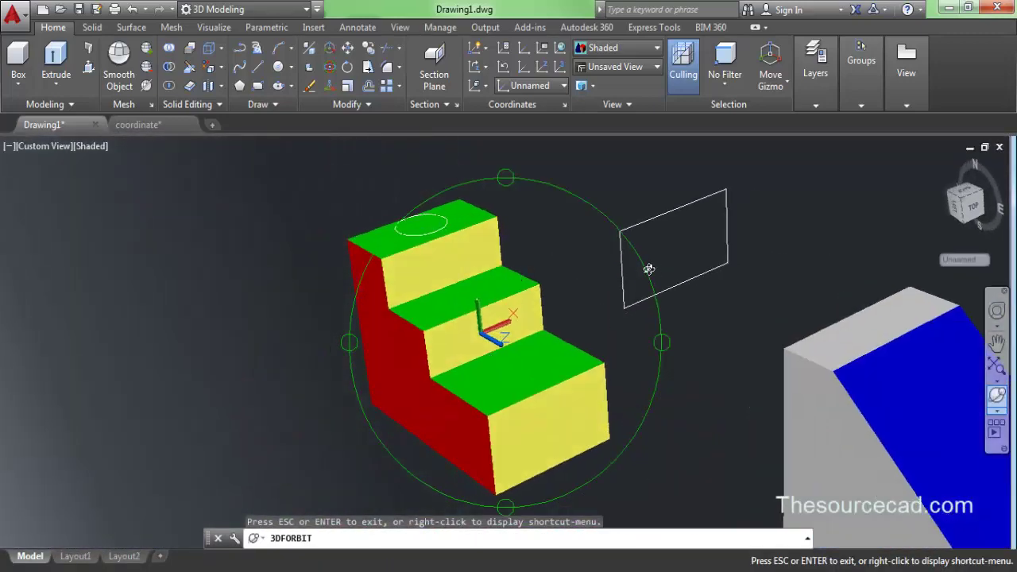
pyautogui.moveTo(471, 395); pyautogui.dragTo(627, 270)
pyautogui.rightClick(664, 238)
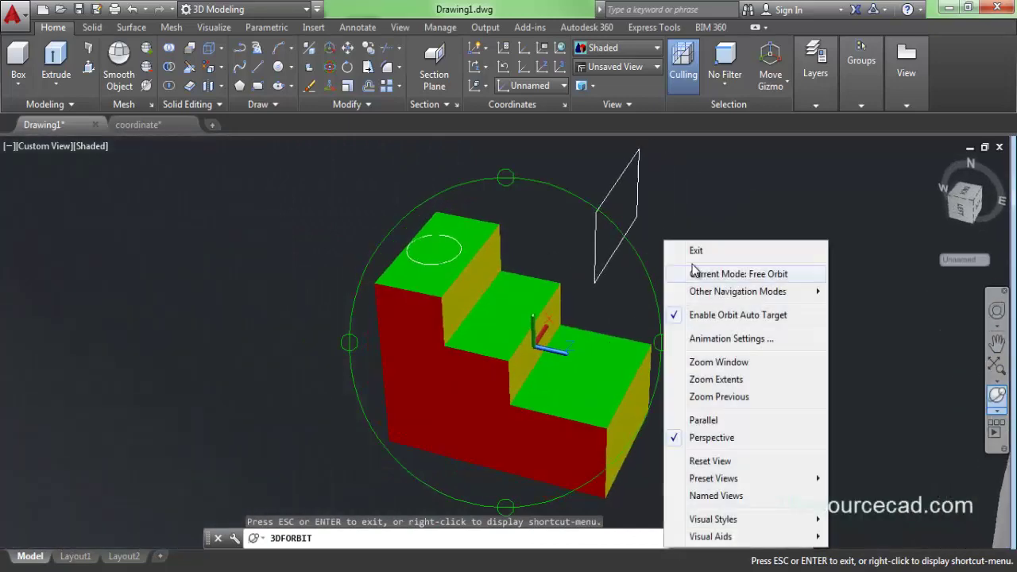
pyautogui.click(684, 251)
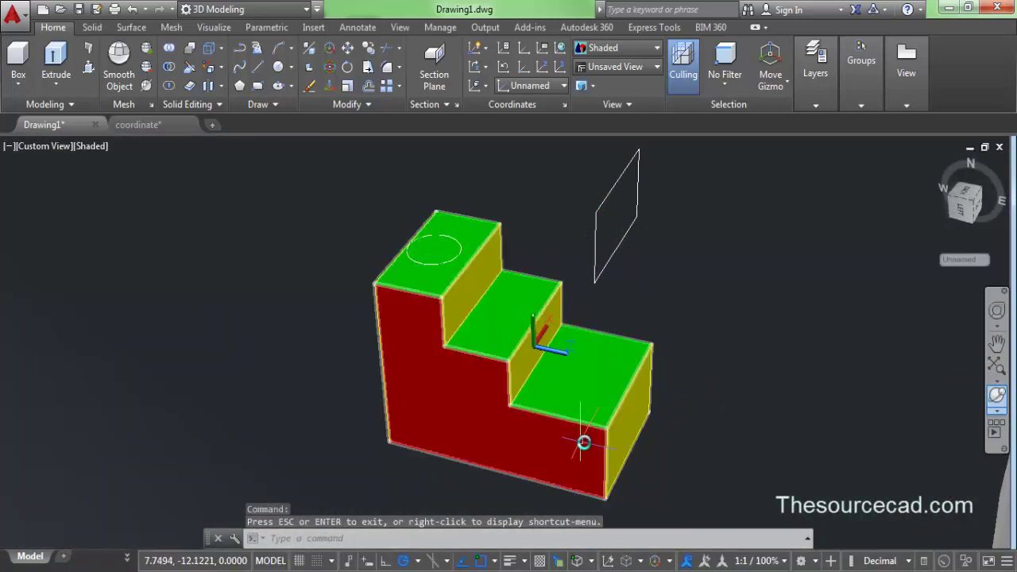
# Try to draw a circle on the blue sloped face of the grey solid without realigning the UCS.
pyautogui.keyDown('shift'); pyautogui.moveTo(546, 387); pyautogui.dragTo(453, 293, button='middle'); pyautogui.keyUp('shift')
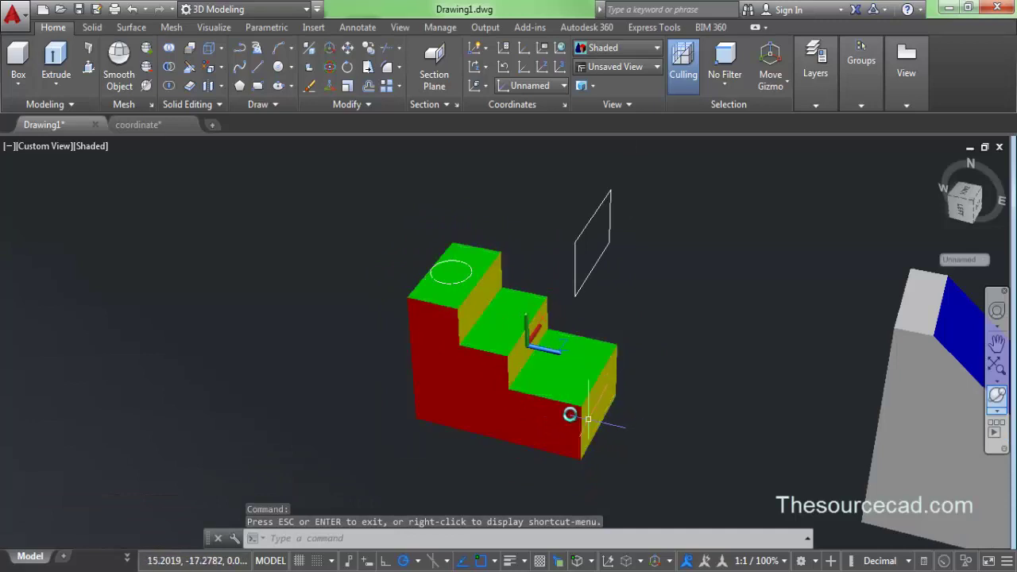
pyautogui.keyDown('shift'); pyautogui.moveTo(545, 415); pyautogui.dragTo(221, 402, button='middle'); pyautogui.keyUp('shift')
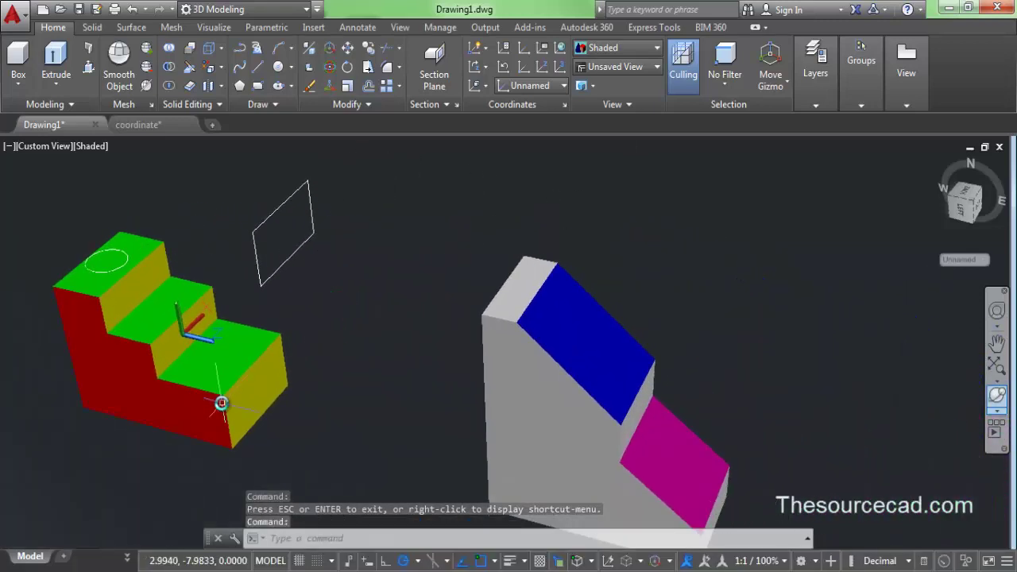
pyautogui.keyDown('shift'); pyautogui.moveTo(415, 461); pyautogui.dragTo(325, 338, button='middle'); pyautogui.keyUp('shift')
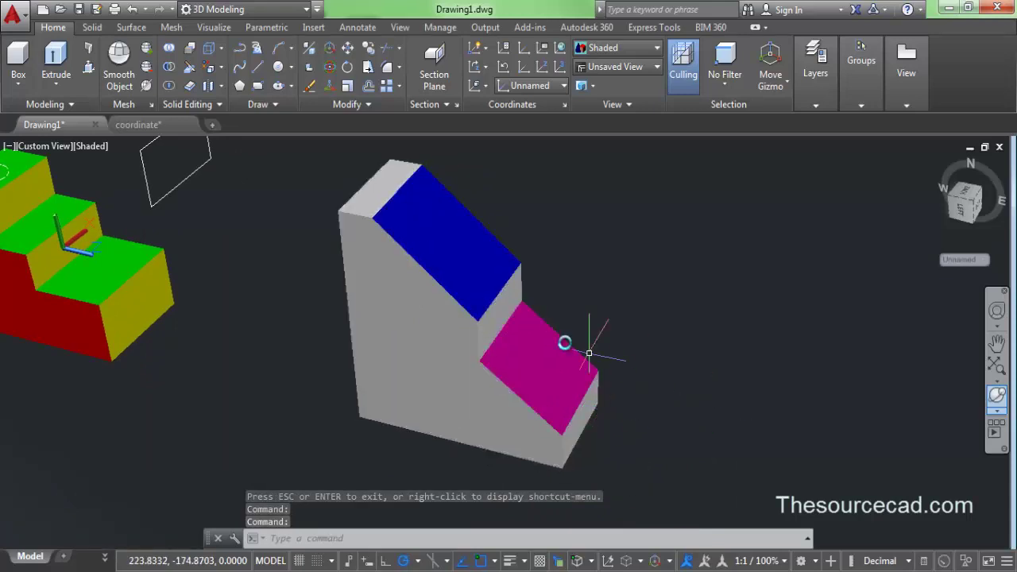
pyautogui.keyDown('shift'); pyautogui.moveTo(437, 270); pyautogui.dragTo(399, 265, button='middle'); pyautogui.keyUp('shift')
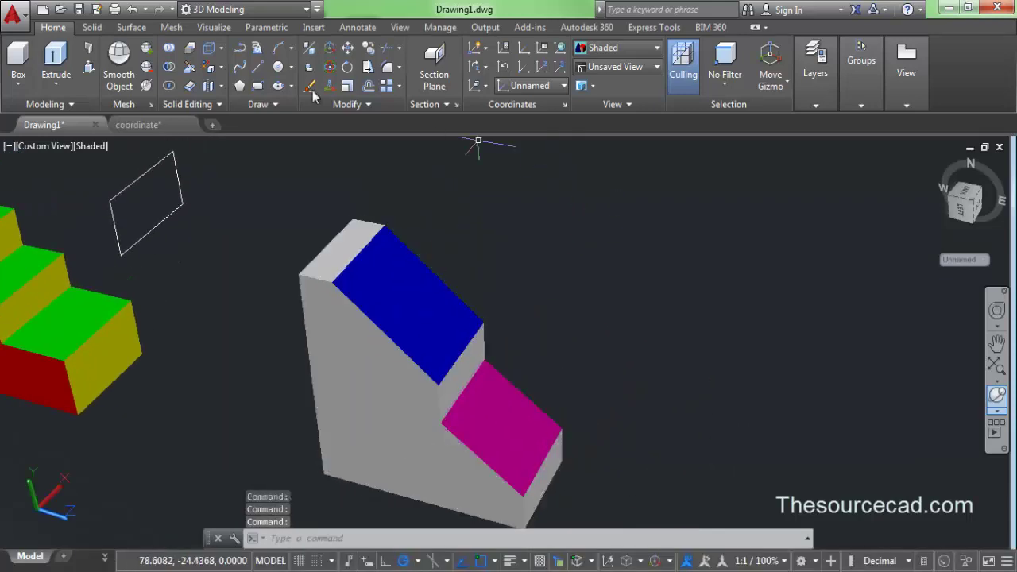
pyautogui.click(278, 69)
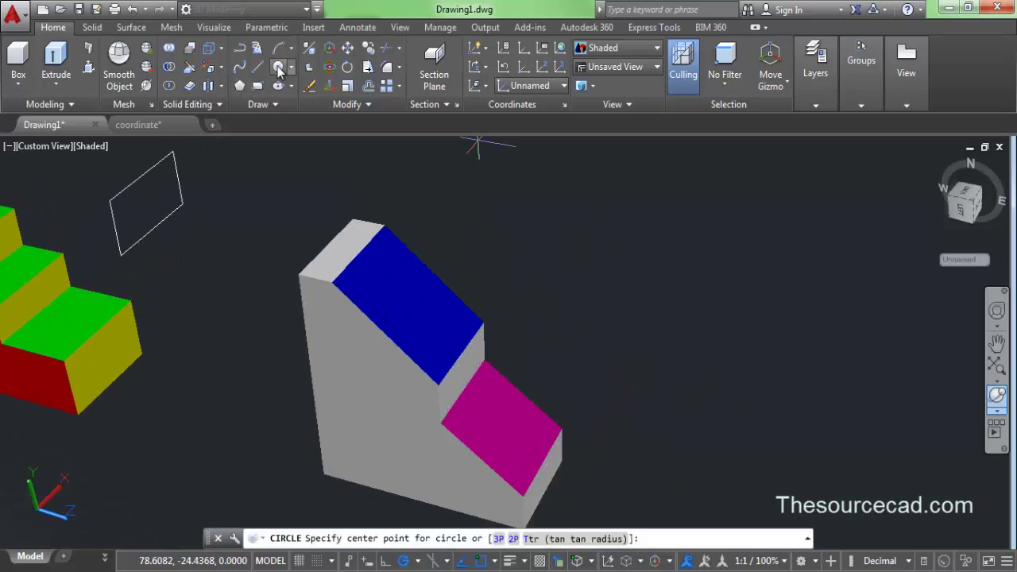
pyautogui.click(407, 302)
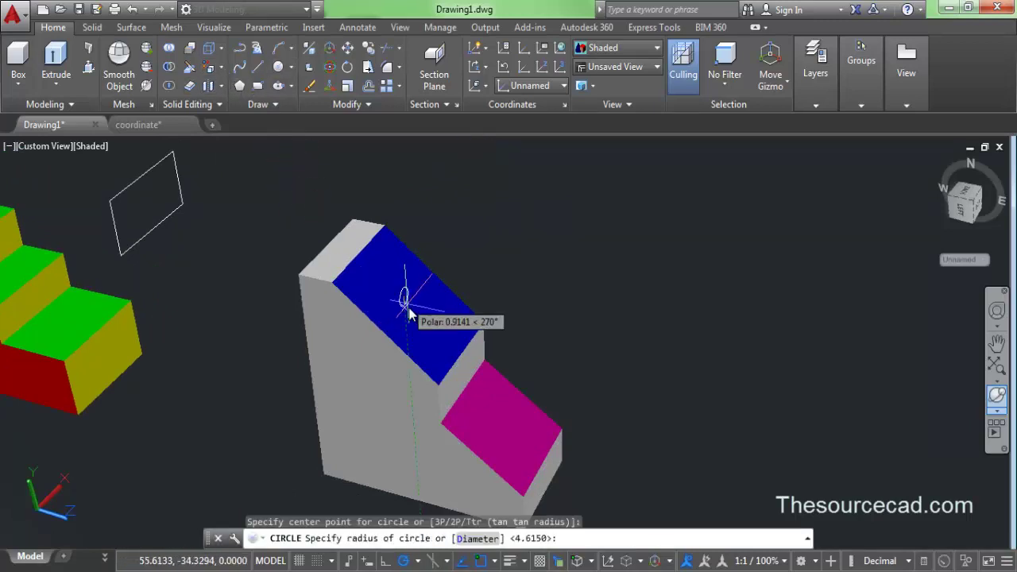
pyautogui.press('Escape')
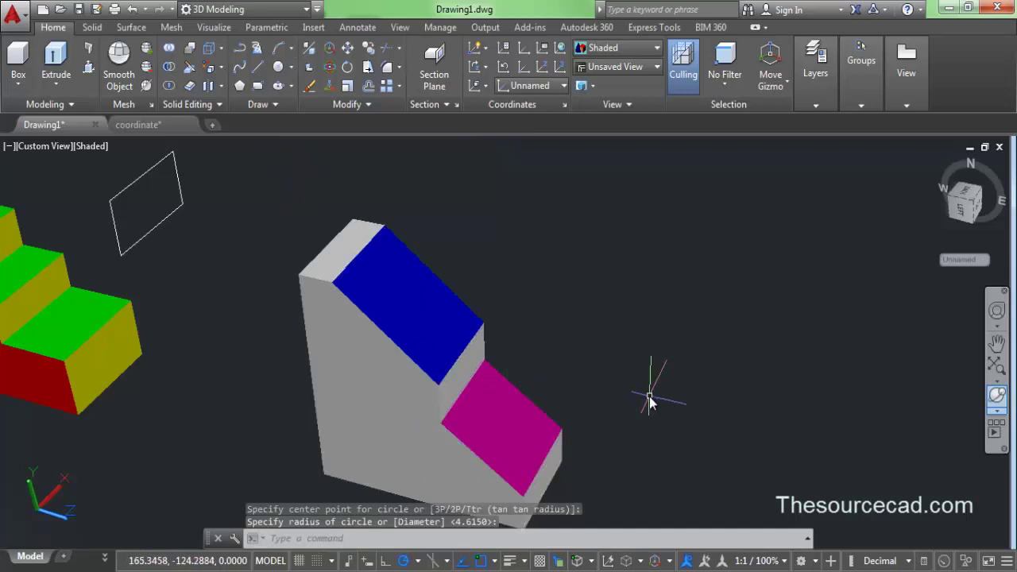
# Inspect the misaligned circle near the grey solid's blue sloped face from another angle and erase it.
pyautogui.click(998, 394)
pyautogui.moveTo(536, 301); pyautogui.dragTo(489, 353)
pyautogui.moveTo(515, 228); pyautogui.dragTo(547, 204)
pyautogui.rightClick(554, 211)
pyautogui.click(565, 213)
pyautogui.click(447, 295)
pyautogui.click(424, 234)
pyautogui.rightClick(429, 185)
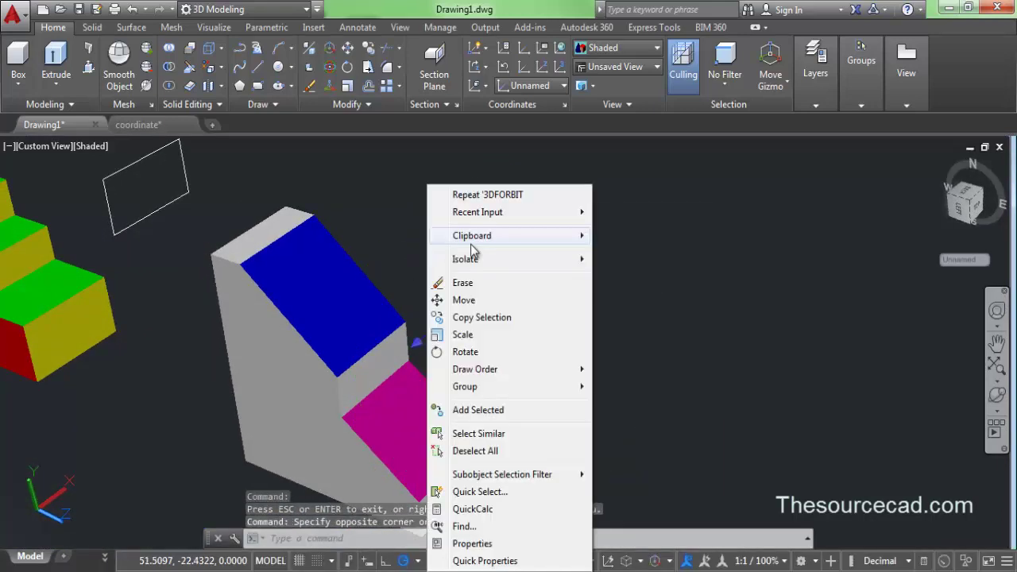
pyautogui.click(463, 282)
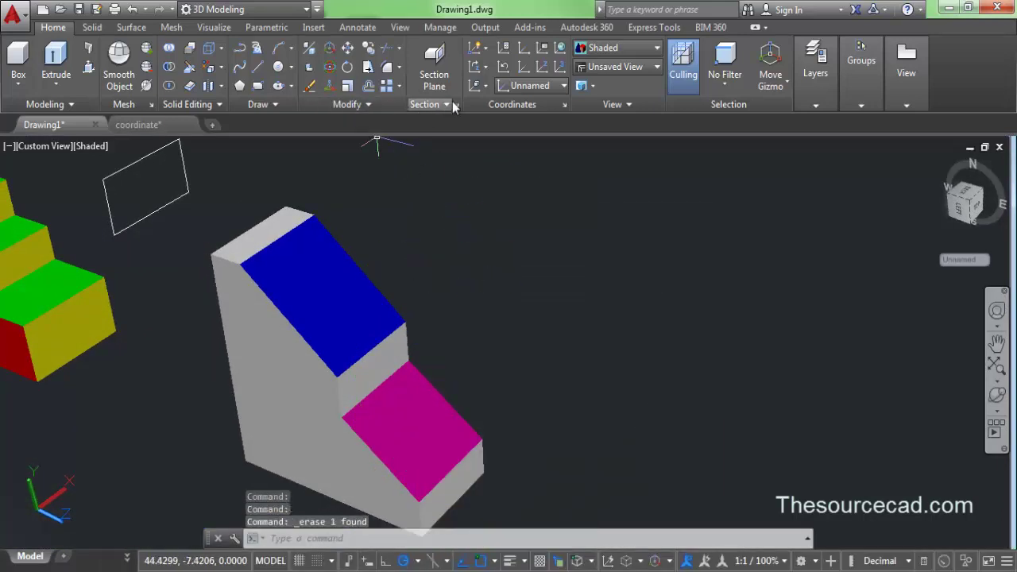
# Align the UCS with the blue sloped face of the grey solid using the Face option, accepting the orientation.
pyautogui.click(480, 86)
pyautogui.click(482, 172)
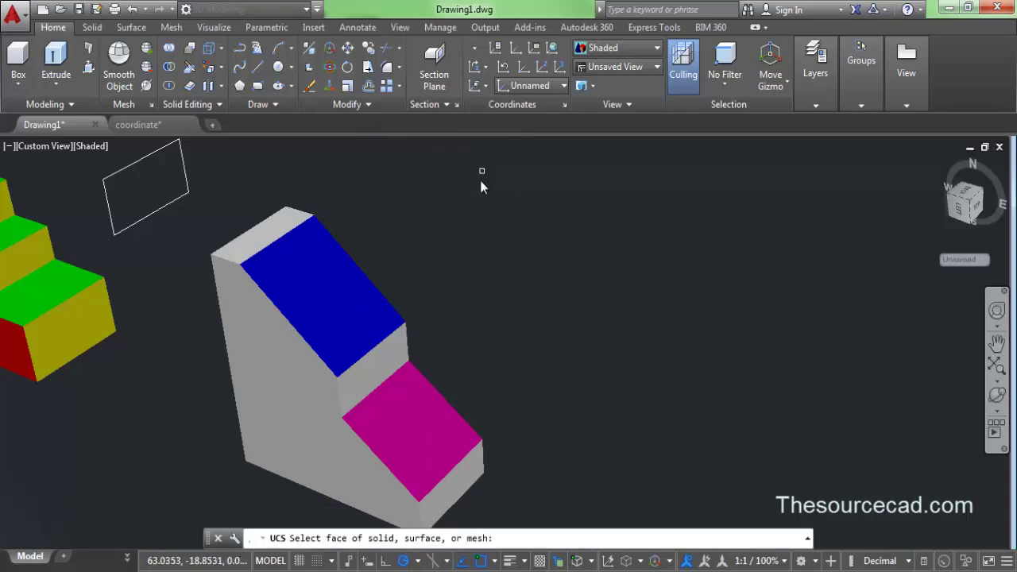
pyautogui.click(319, 283)
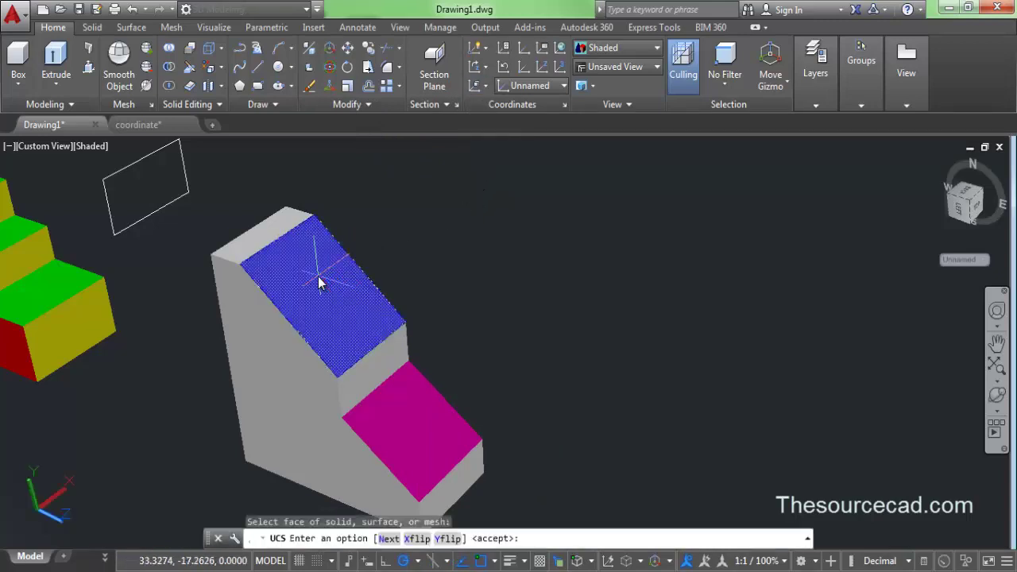
pyautogui.press('Return')
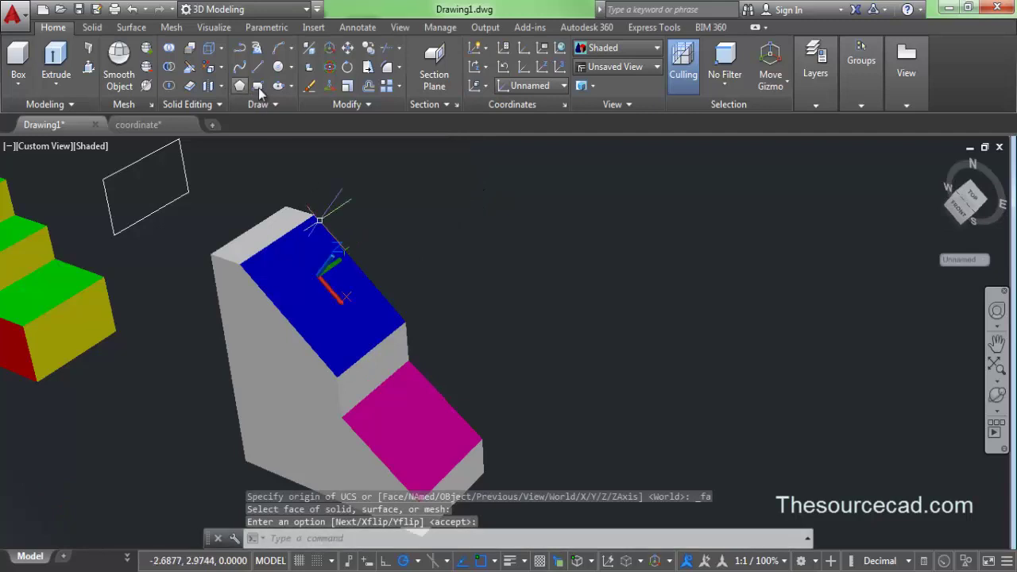
# Draw a circle with a radius of about 1.93 near the middle of the blue sloped face.
pyautogui.click(279, 69)
pyautogui.click(322, 294)
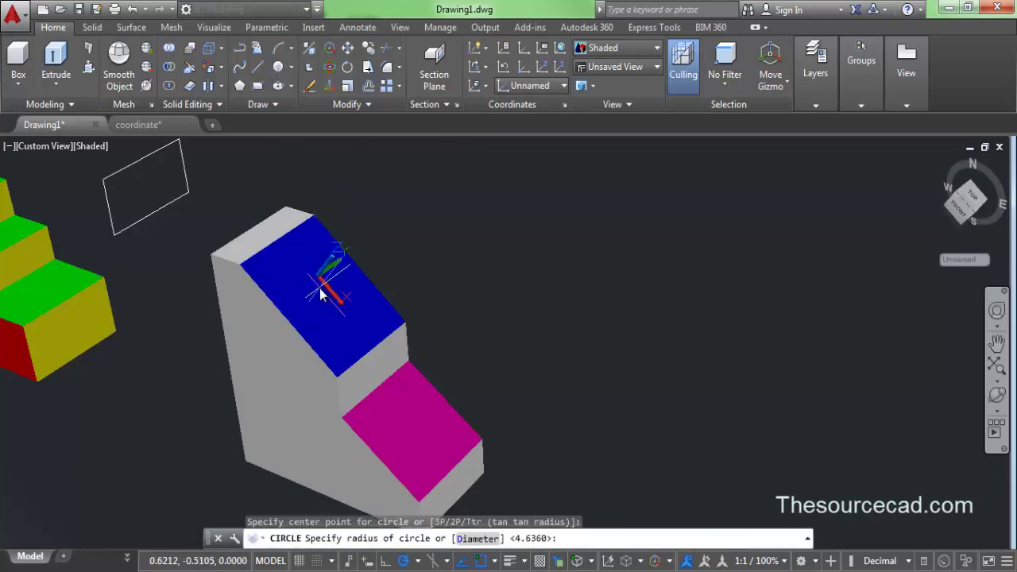
pyautogui.press('Return')
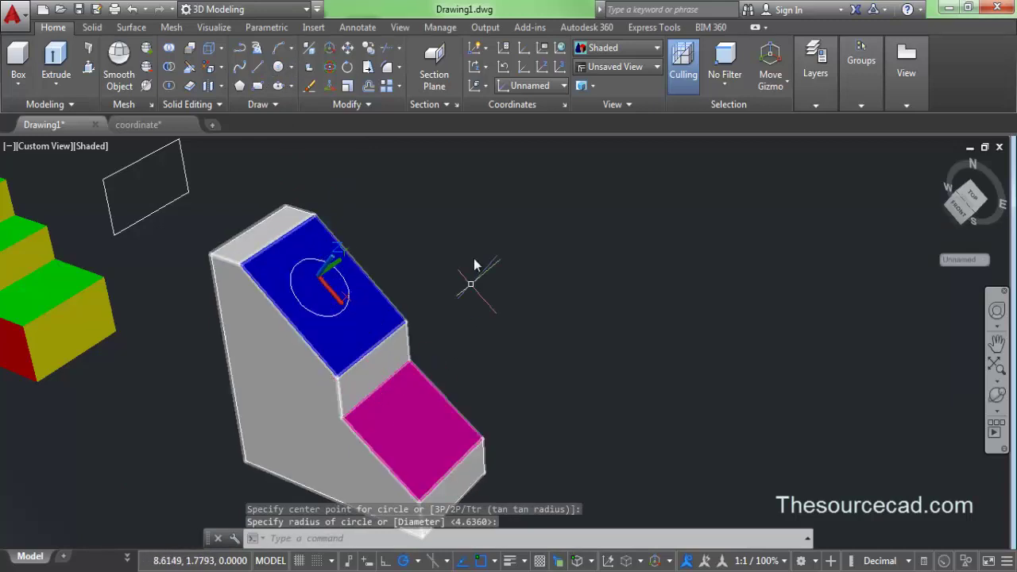
pyautogui.moveTo(482, 352); pyautogui.dragTo(506, 281, button='middle')
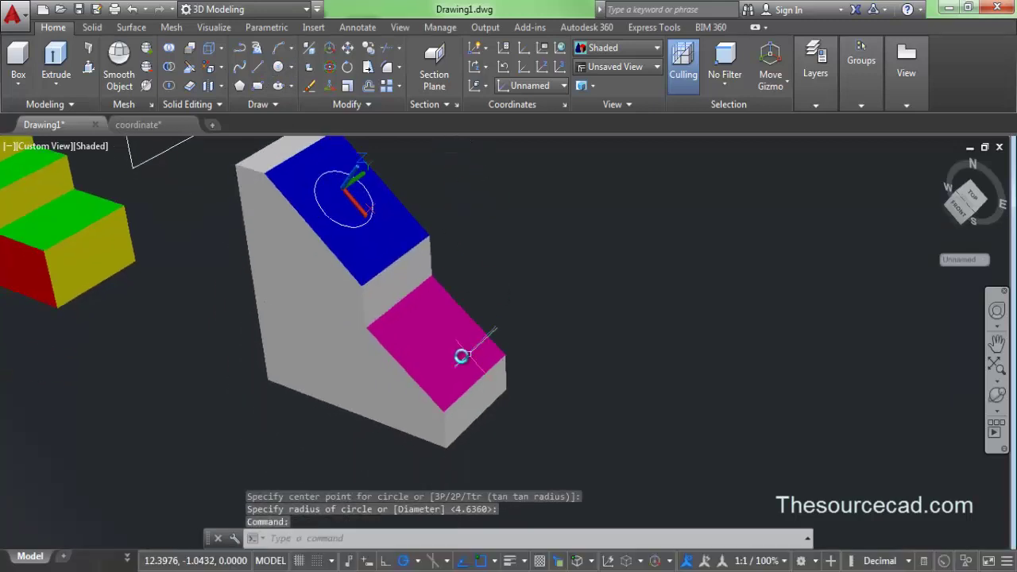
pyautogui.keyDown('shift'); pyautogui.moveTo(419, 265); pyautogui.dragTo(481, 141, button='middle'); pyautogui.keyUp('shift')
pyautogui.click(485, 69)
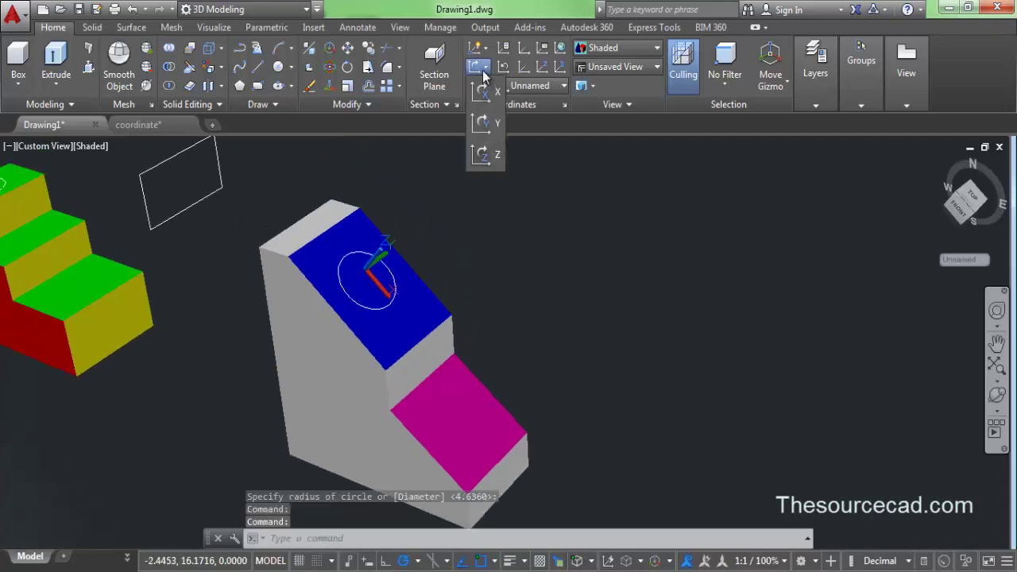
pyautogui.click(482, 87)
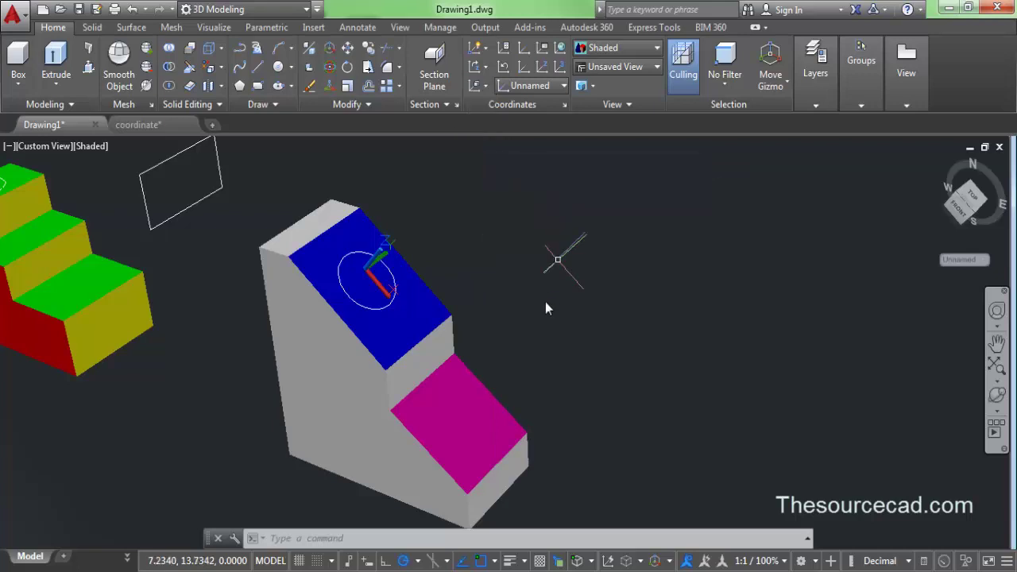
# Align the UCS with the white rectangle between the two solids using the Object option, at its lower corner.
pyautogui.moveTo(527, 295); pyautogui.dragTo(645, 308, button='middle')
pyautogui.scroll(-3, 437, 300)
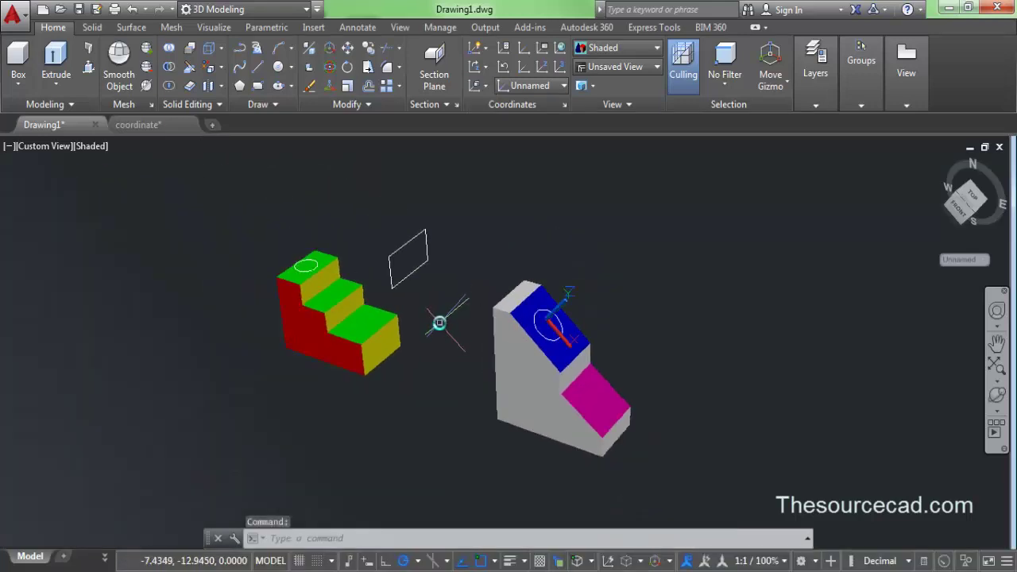
pyautogui.click(482, 85)
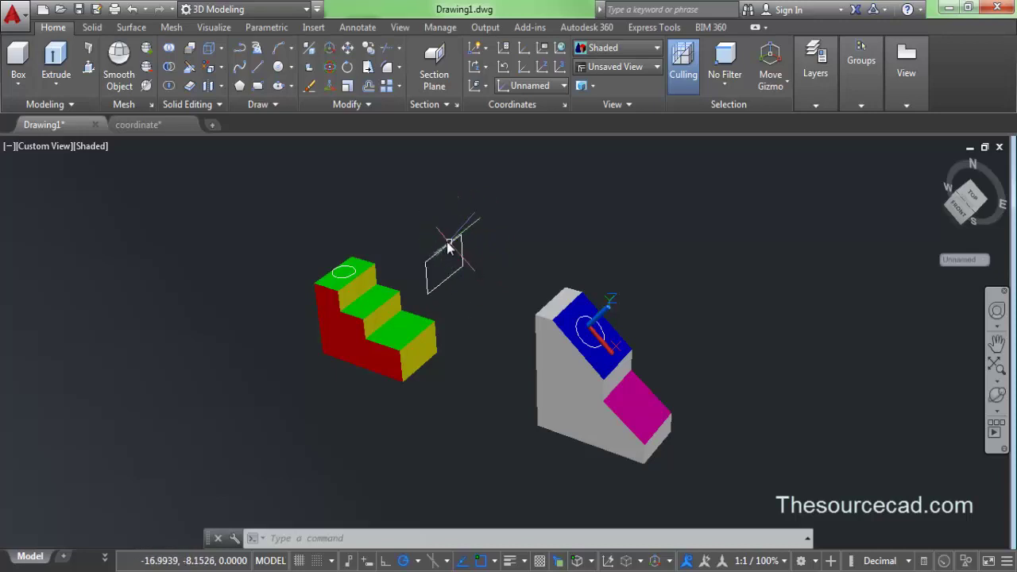
pyautogui.click(480, 85)
pyautogui.click(486, 143)
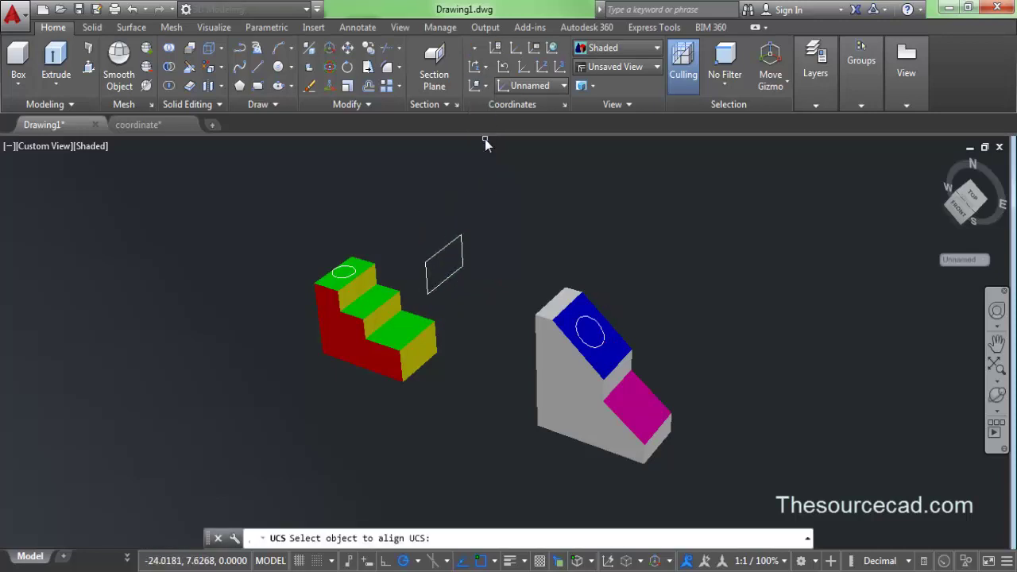
pyautogui.click(478, 86)
pyautogui.click(477, 147)
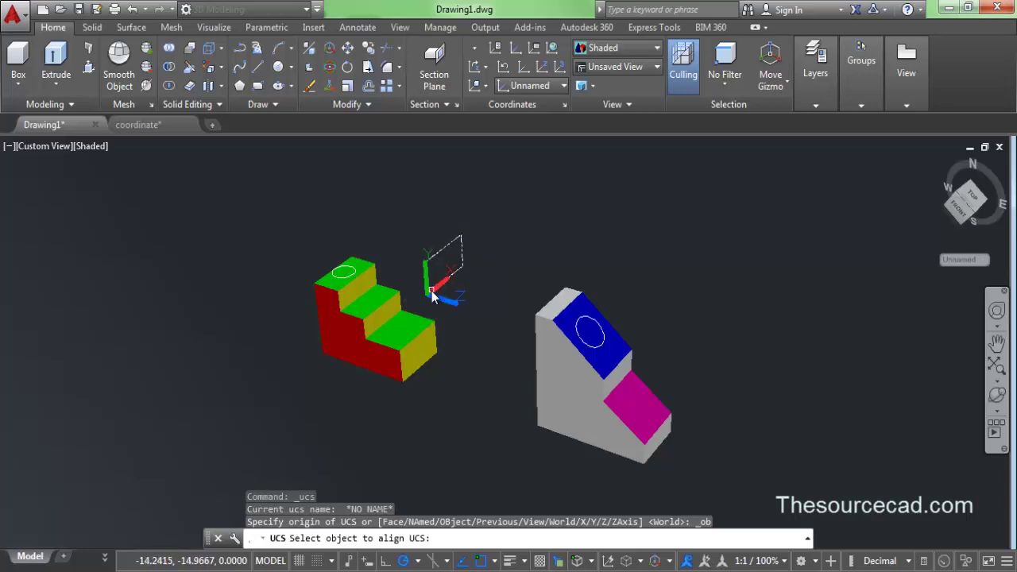
pyautogui.click(431, 295)
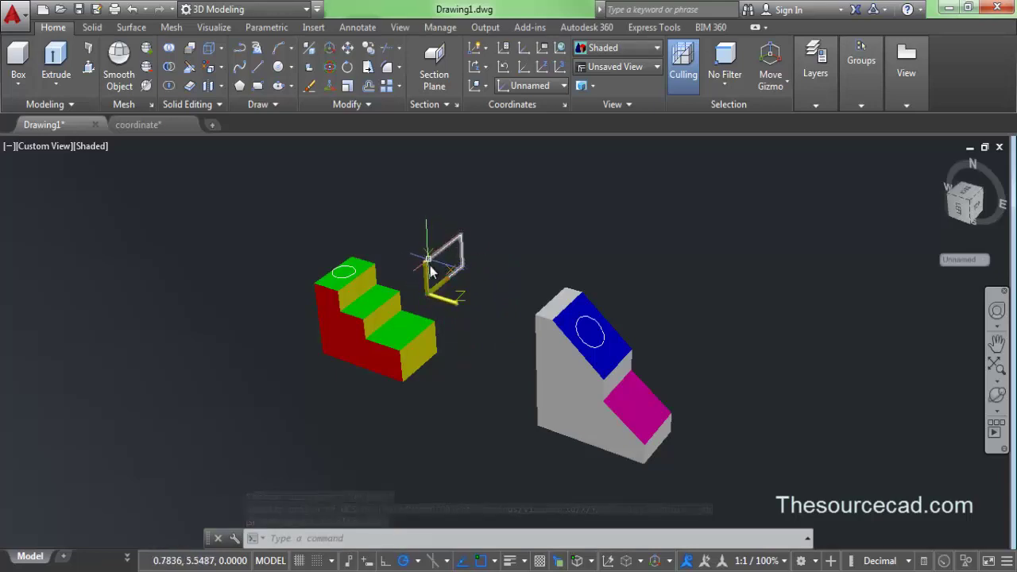
# Draw a circle with a radius of about 3.23 beside the white rectangle, in the rectangle's plane.
pyautogui.click(280, 67)
pyautogui.click(488, 234)
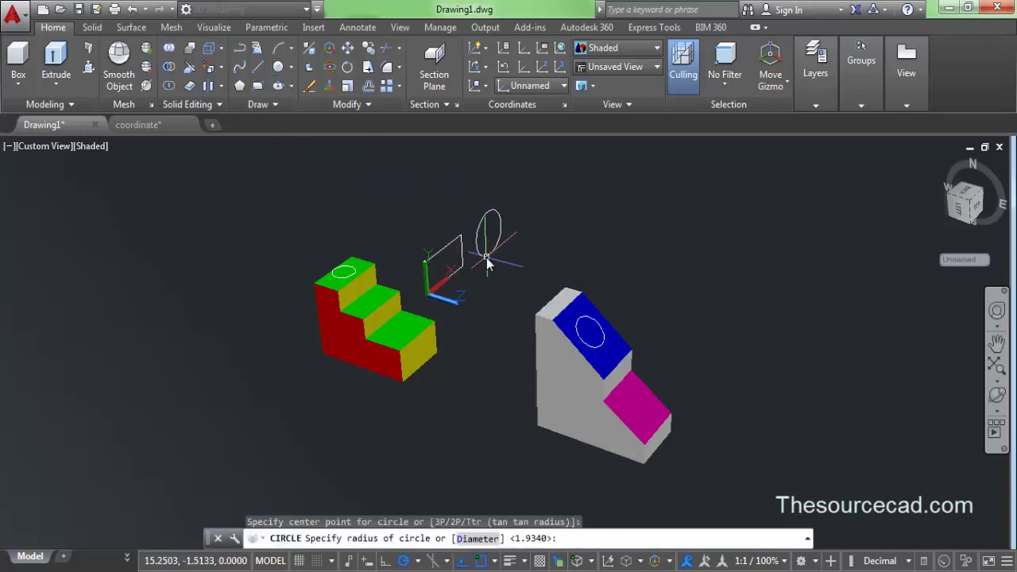
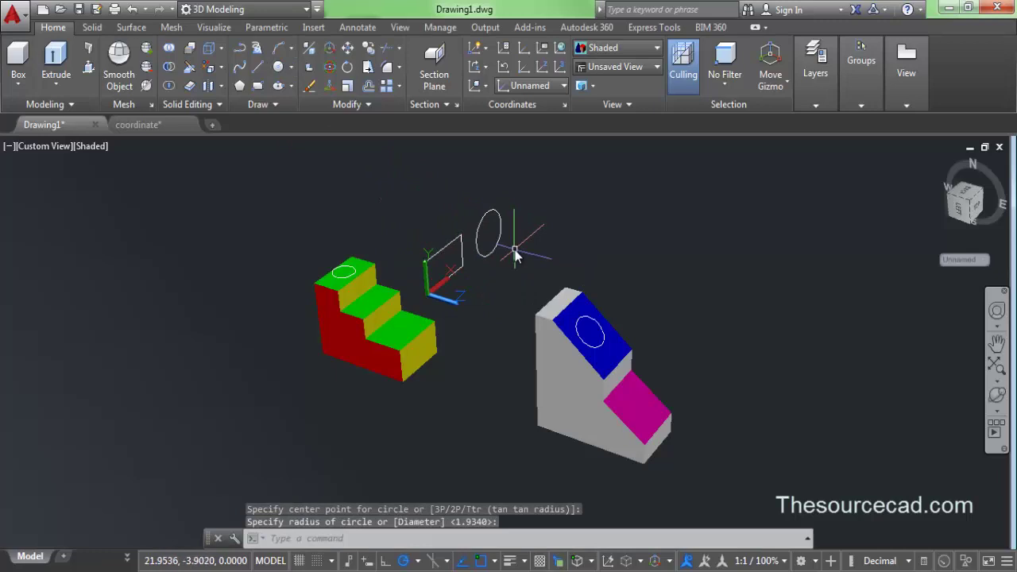
pyautogui.click(514, 253)
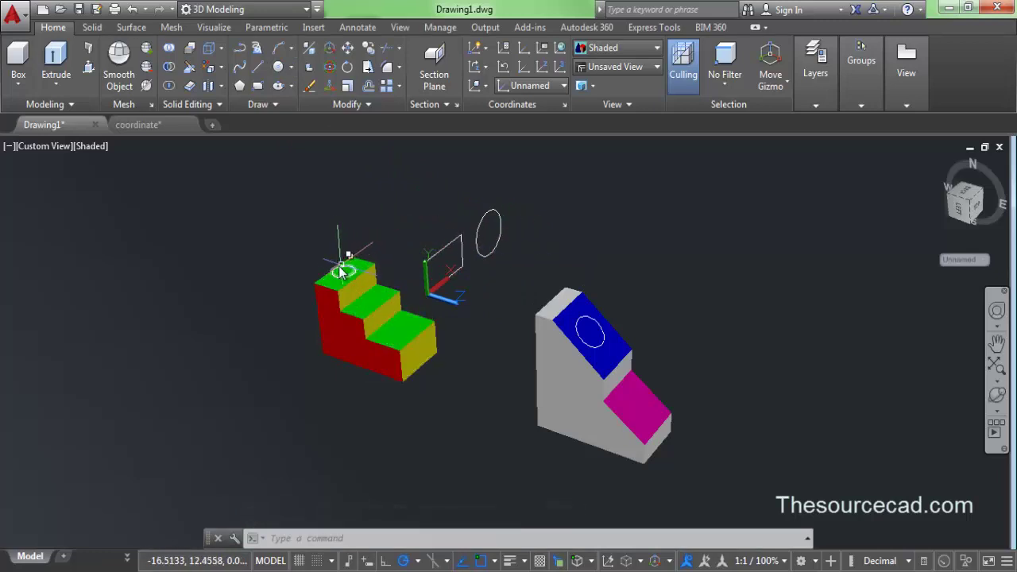
# Align the UCS with the topmost green face of the stepped solid using the Object option.
pyautogui.click(489, 86)
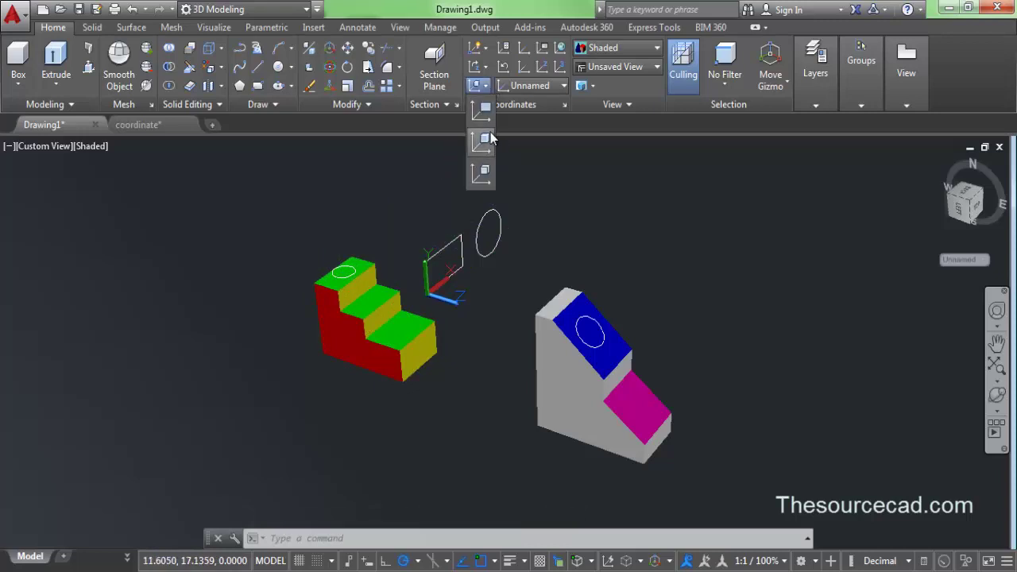
pyautogui.click(487, 138)
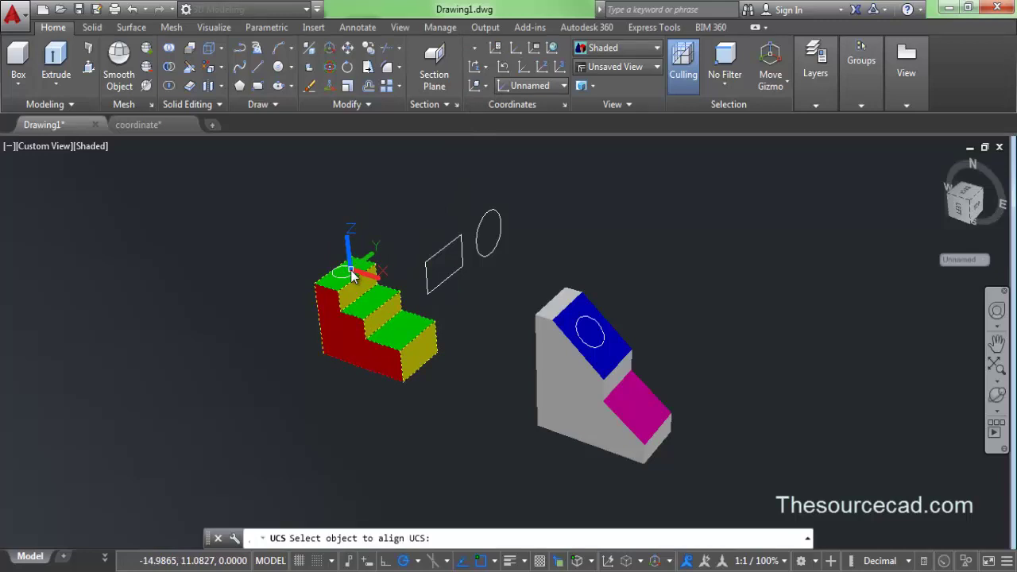
pyautogui.click(353, 276)
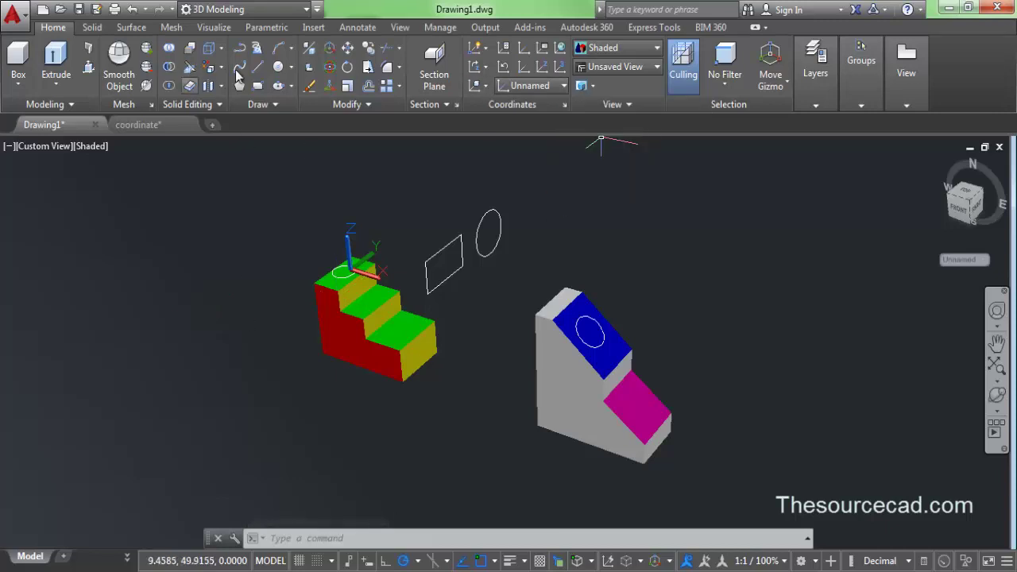
# Draw a circle with a radius of about 6.77 beside the stepped solid in its top face's plane and inspect its orientation.
pyautogui.click(278, 67)
pyautogui.click(312, 257)
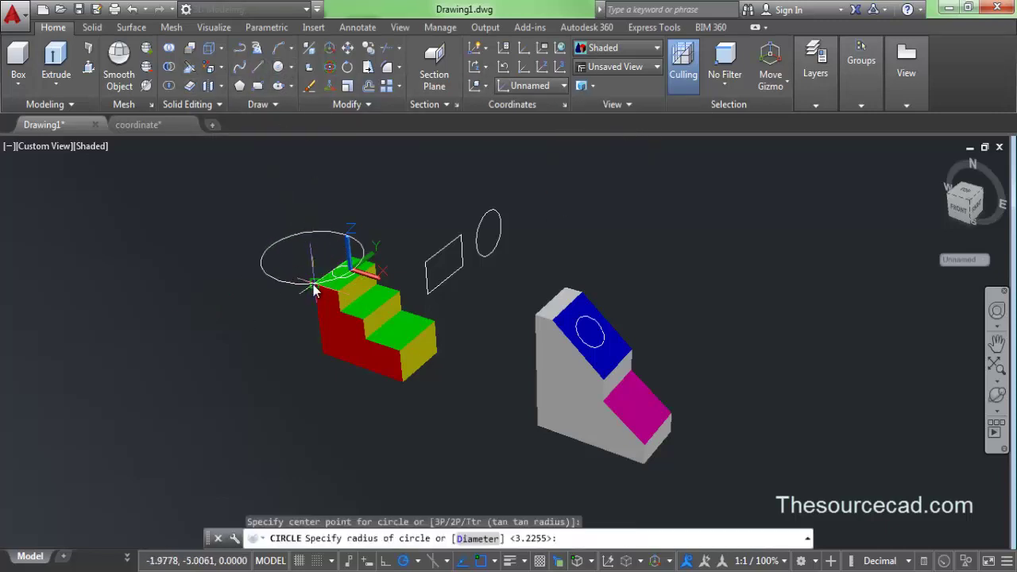
pyautogui.click(996, 395)
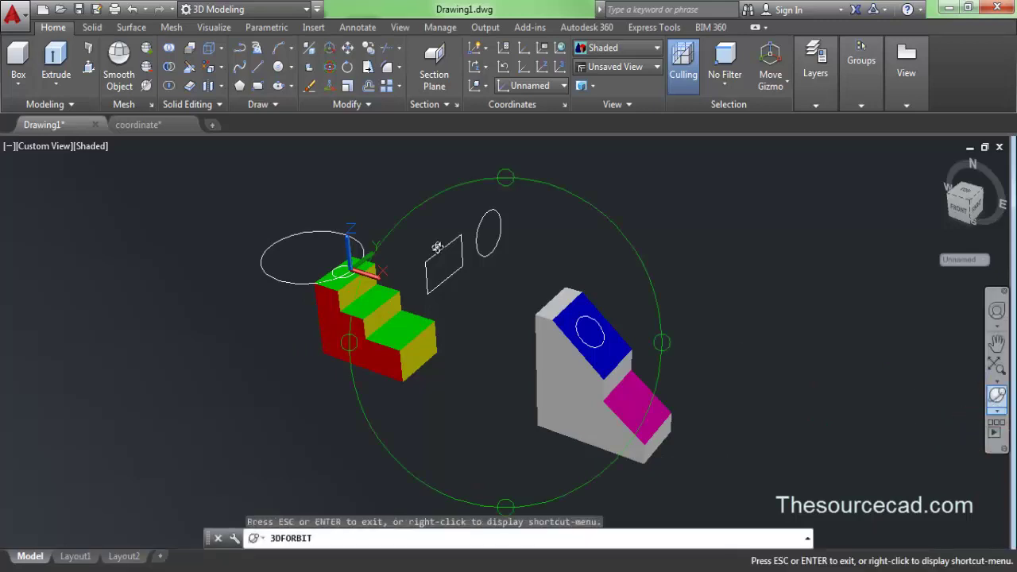
pyautogui.moveTo(439, 250); pyautogui.dragTo(427, 227)
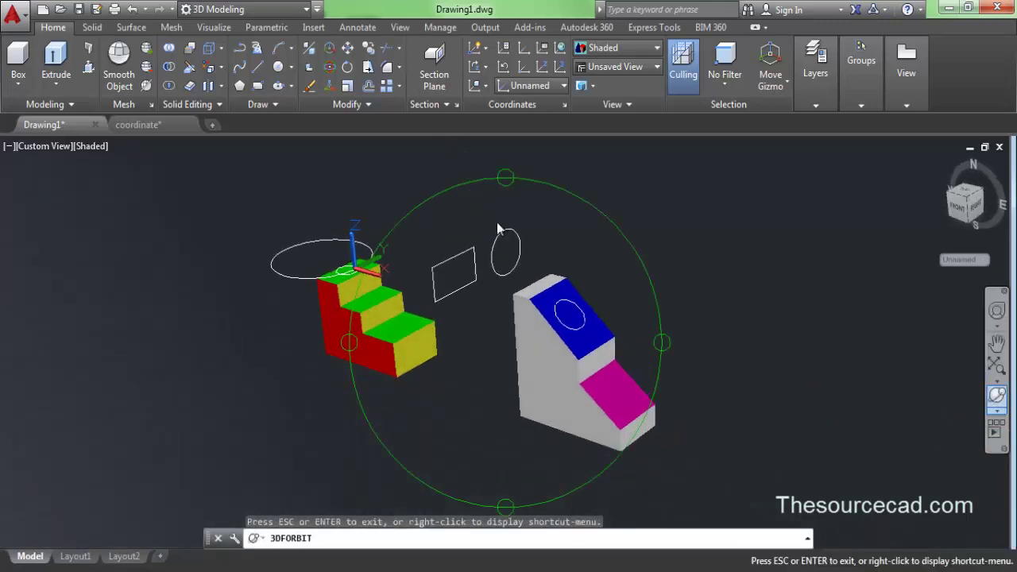
pyautogui.rightClick(498, 224)
pyautogui.click(525, 232)
pyautogui.keyDown('shift'); pyautogui.moveTo(533, 307); pyautogui.dragTo(570, 237, button='middle'); pyautogui.keyUp('shift')
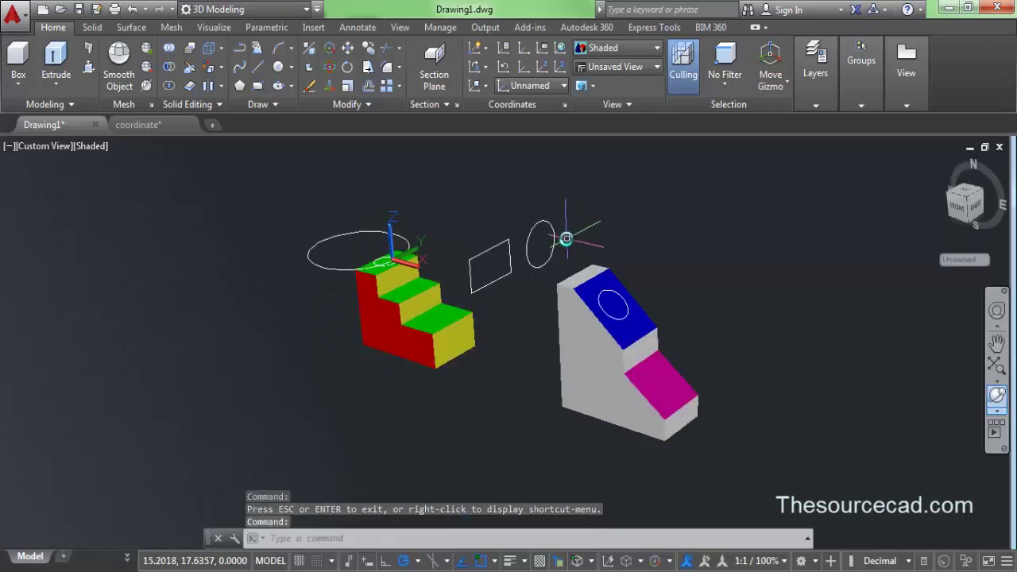
# Switch to the top view and set the projection to Parallel.
pyautogui.click(480, 85)
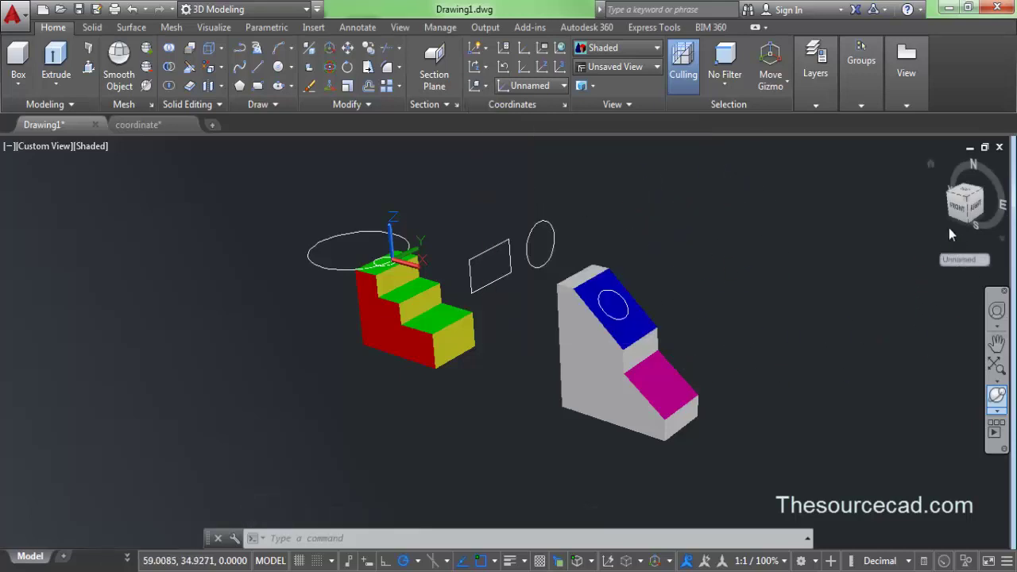
pyautogui.click(966, 200)
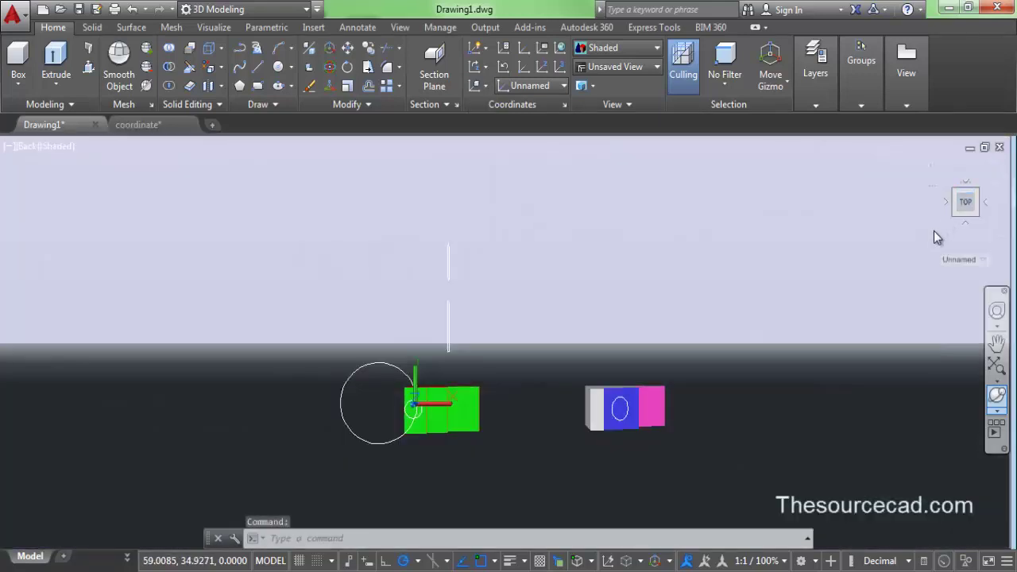
pyautogui.rightClick(906, 195)
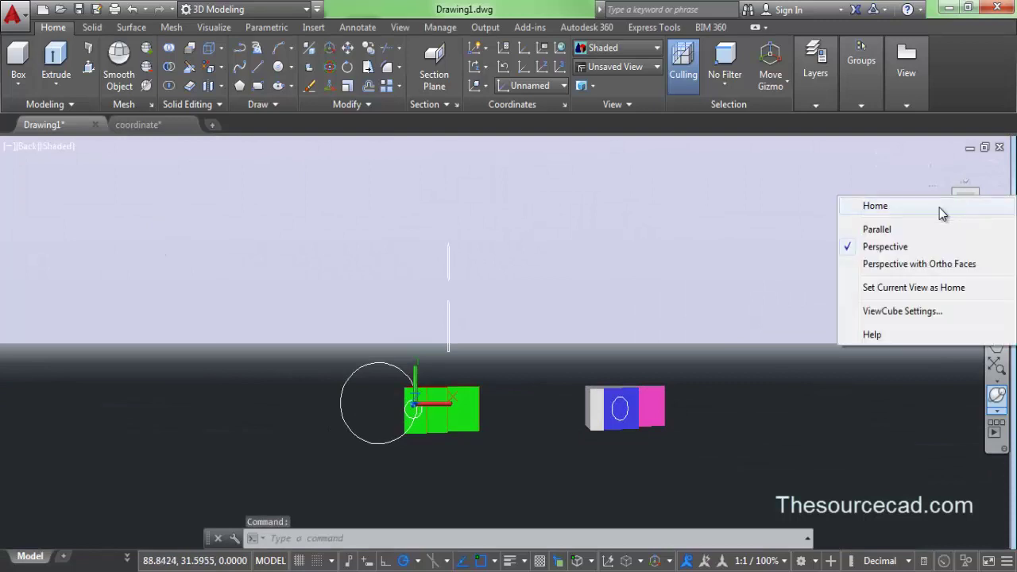
pyautogui.click(898, 228)
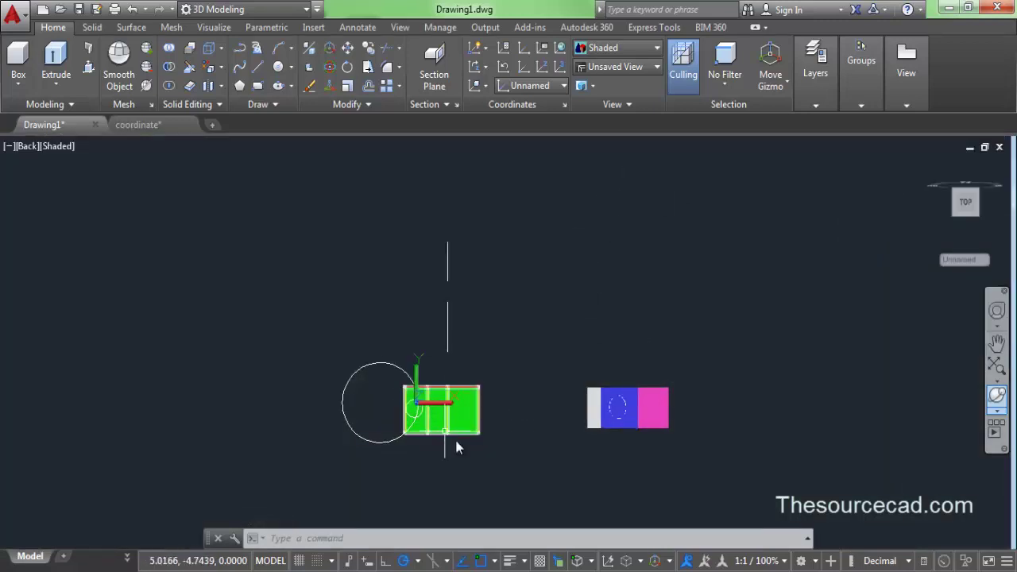
# Draw a circle with a radius of about 5.70 in the empty area above the existing large circle in the top view.
pyautogui.click(278, 67)
pyautogui.click(321, 286)
pyautogui.click(322, 318)
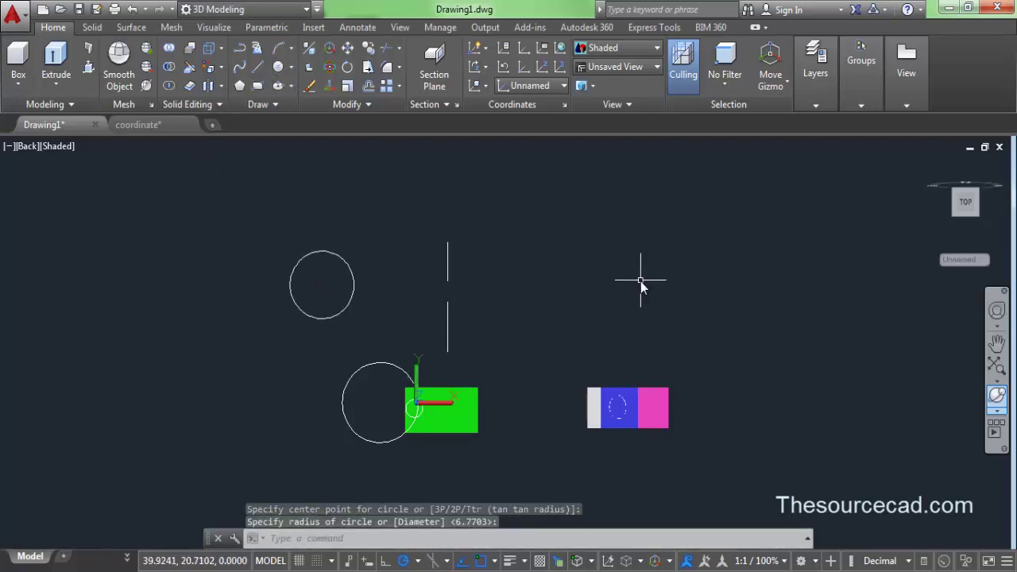
# Switch to the left view and try to draw a circle there without realigning the UCS.
pyautogui.moveTo(922, 218)
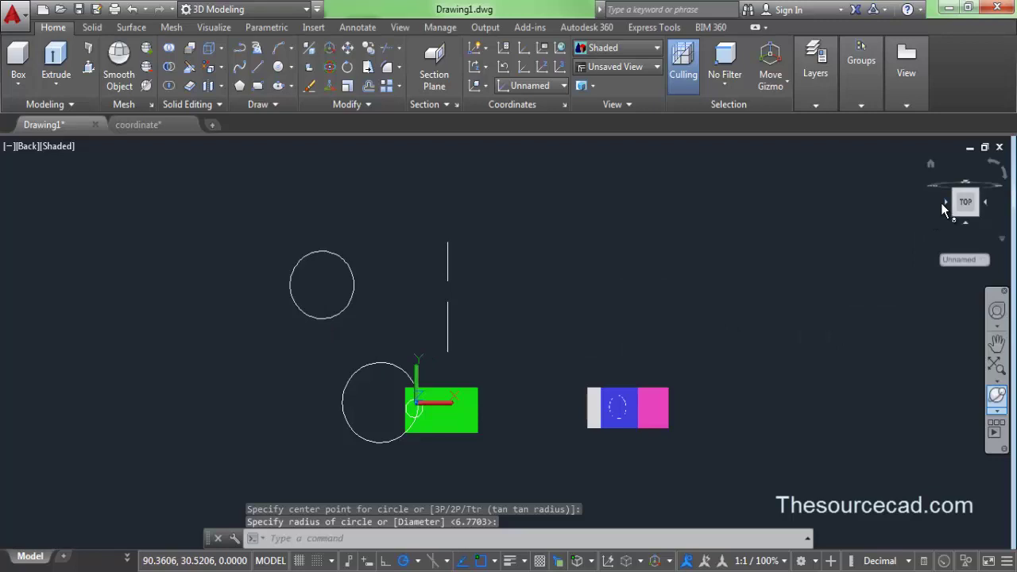
pyautogui.click(946, 203)
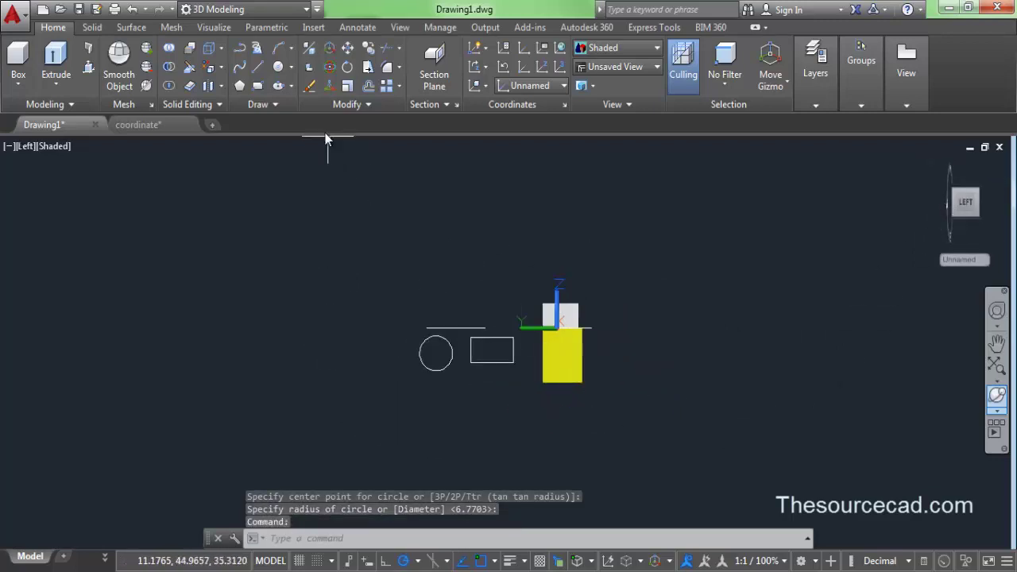
pyautogui.click(278, 66)
pyautogui.click(356, 291)
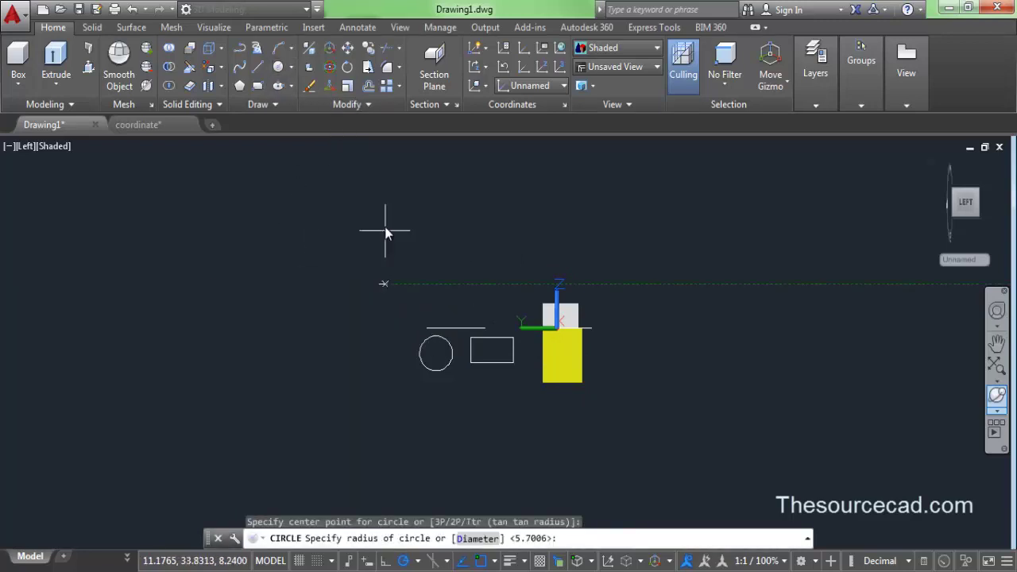
pyautogui.rightClick(407, 218)
pyautogui.click(449, 240)
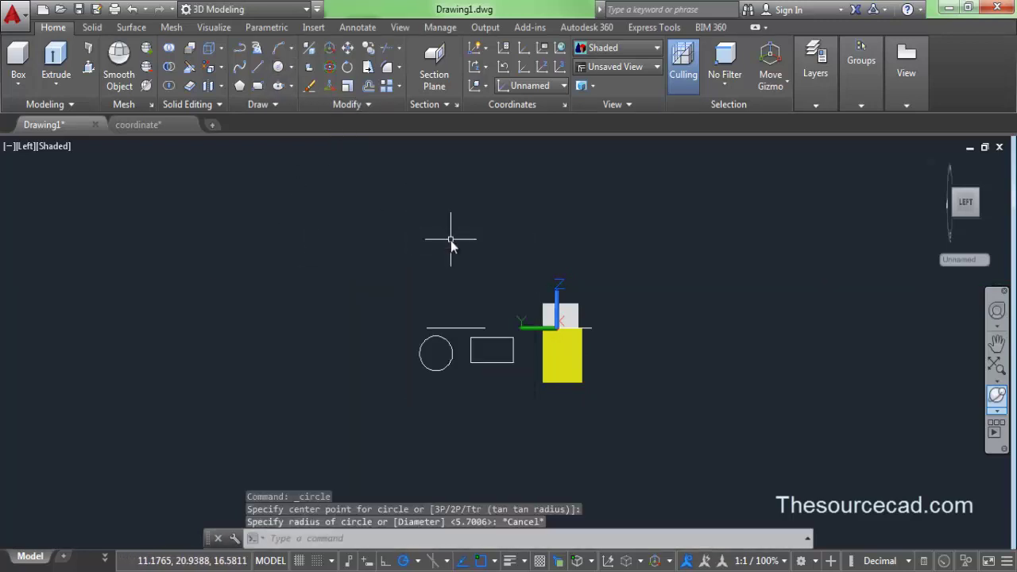
# Align the UCS to the current left view and draw a circle with a radius of about 7.02 above the small circle and rectangle.
pyautogui.click(480, 85)
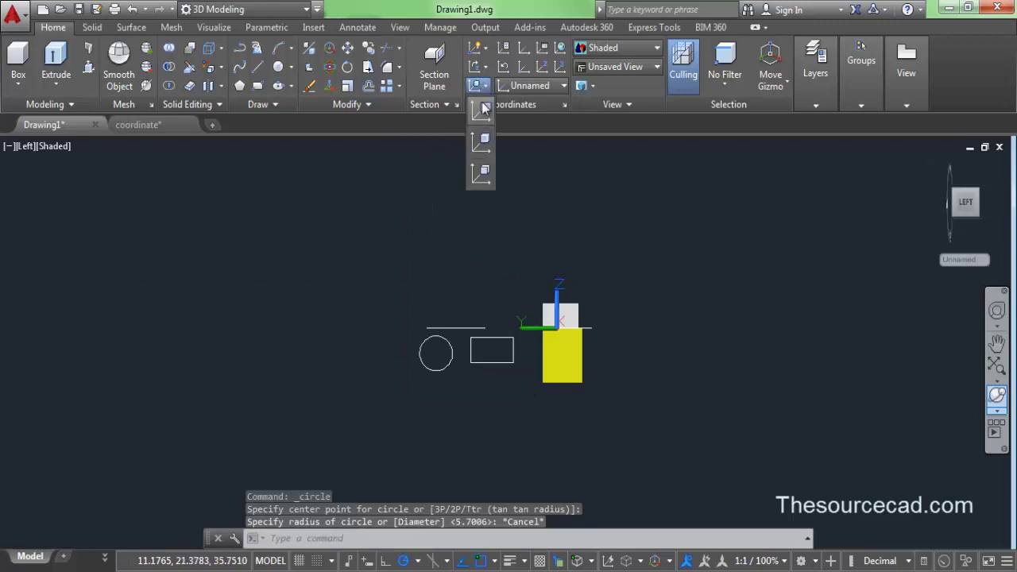
pyautogui.click(482, 107)
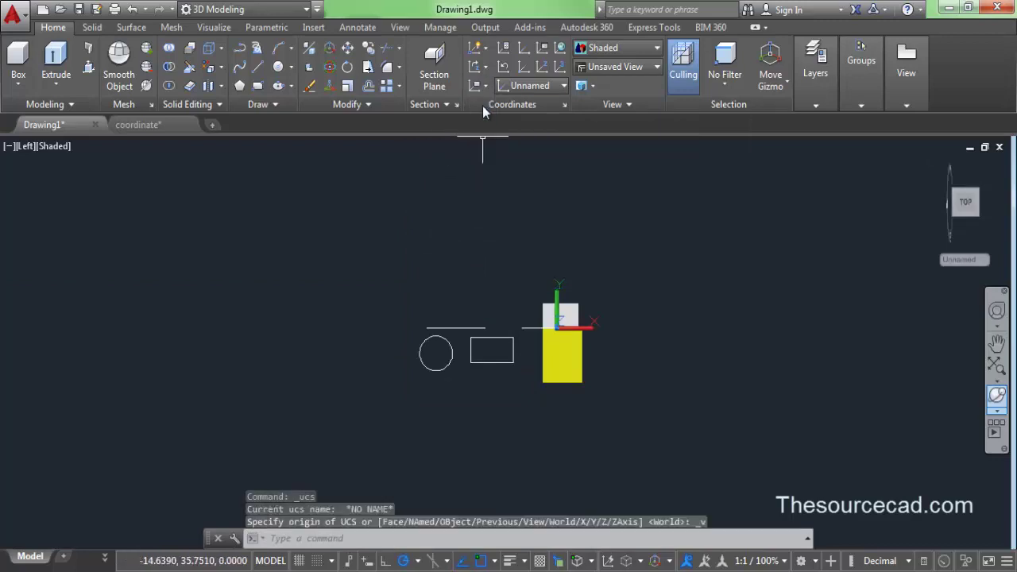
pyautogui.click(278, 65)
pyautogui.click(379, 258)
pyautogui.click(380, 294)
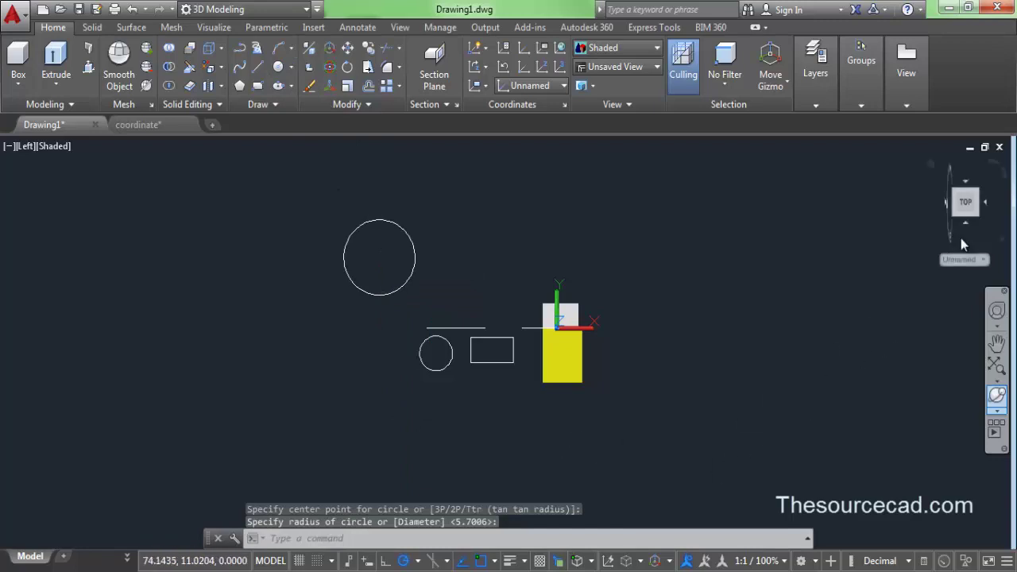
# Switch to the NW isometric view and align the UCS to that view.
pyautogui.click(980, 194)
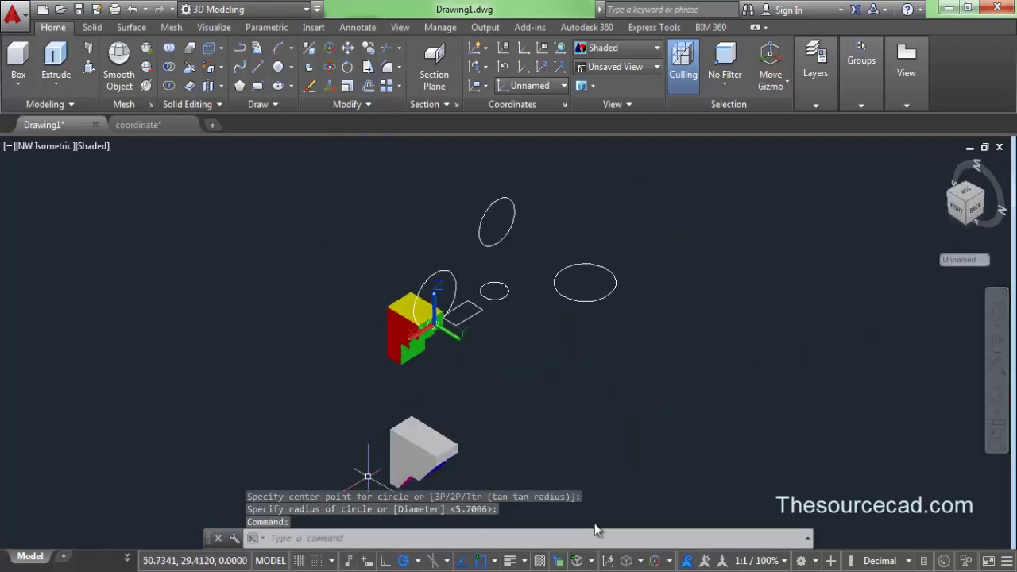
pyautogui.scroll(-2, 515, 340)
pyautogui.moveTo(513, 355); pyautogui.dragTo(488, 352, button='middle')
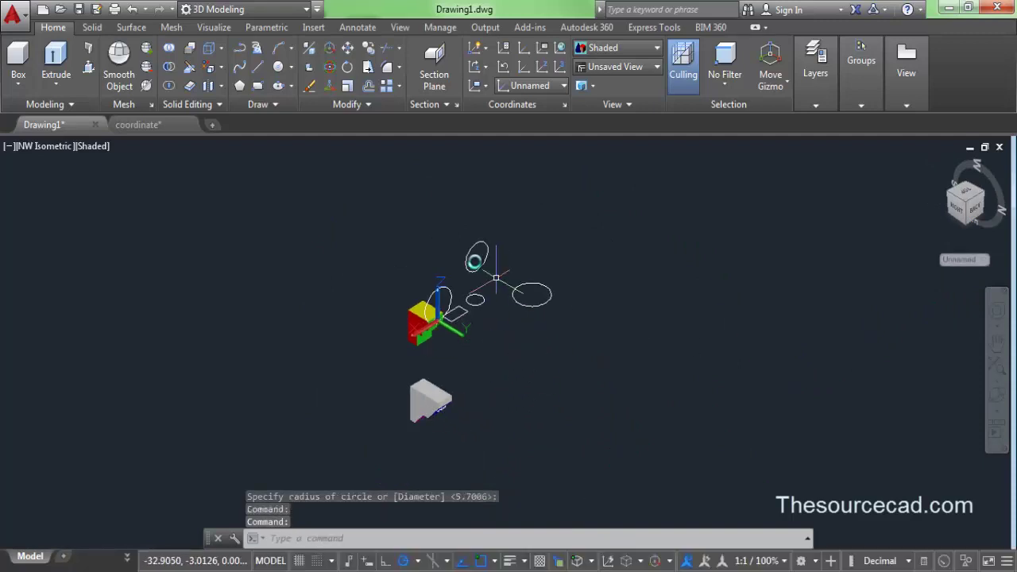
pyautogui.click(479, 86)
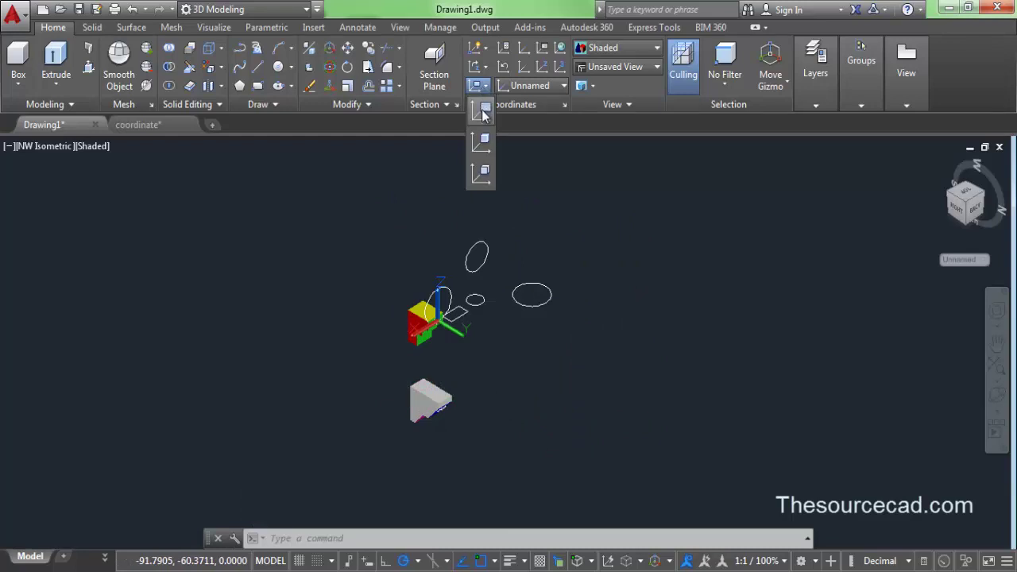
pyautogui.click(482, 110)
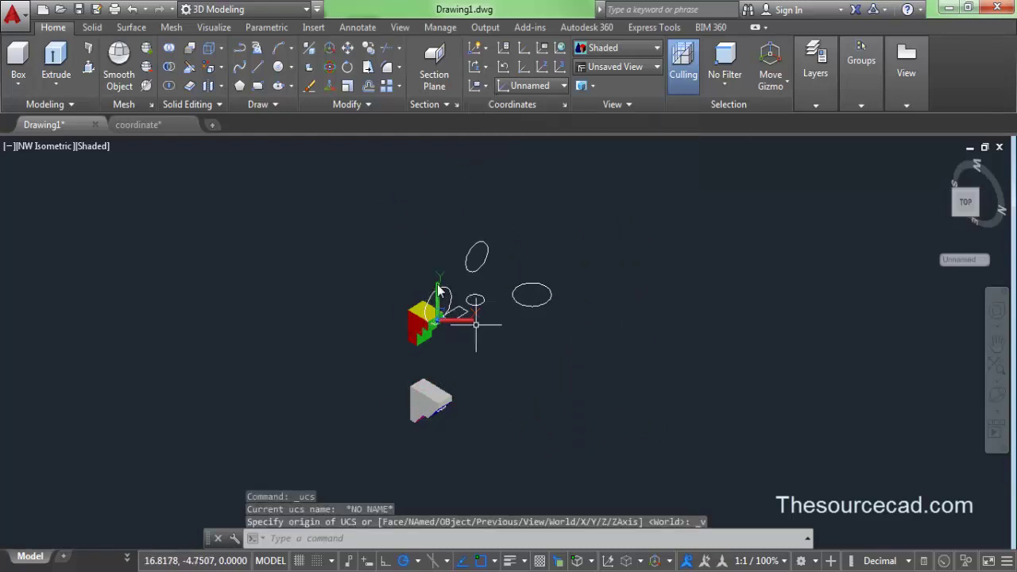
# Draw a circle with a radius of about 9.44 beside the flat outer circle in the view-aligned plane and inspect its orientation.
pyautogui.click(277, 66)
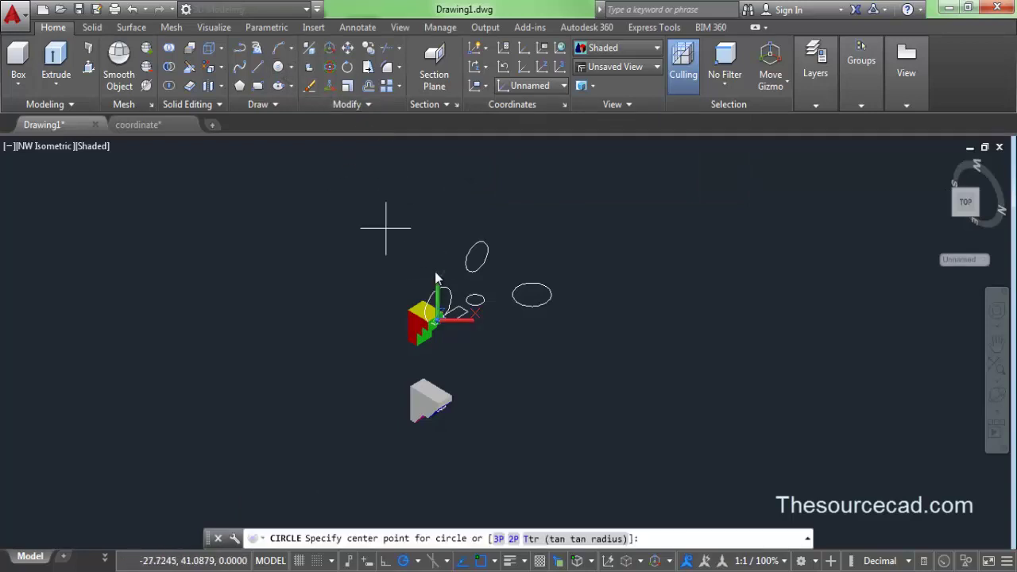
pyautogui.click(580, 302)
pyautogui.click(579, 329)
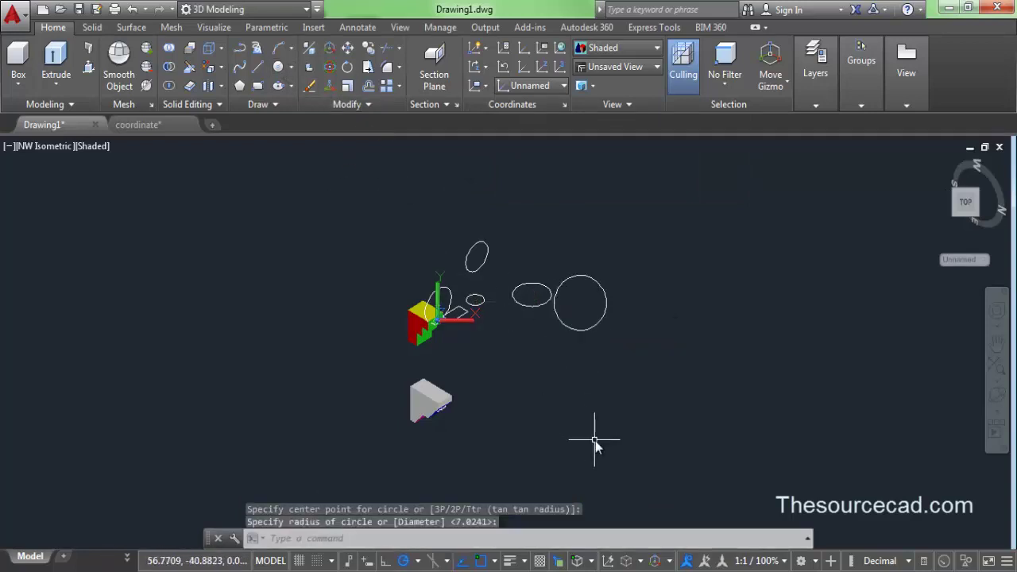
pyautogui.click(997, 397)
pyautogui.moveTo(498, 302)
pyautogui.mouseDown()
pyautogui.moveTo(540, 347)
pyautogui.moveTo(497, 409)
pyautogui.moveTo(572, 449)
pyautogui.moveTo(574, 461)
pyautogui.moveTo(493, 436)
pyautogui.moveTo(508, 286)
pyautogui.mouseUp()
pyautogui.press('Escape')
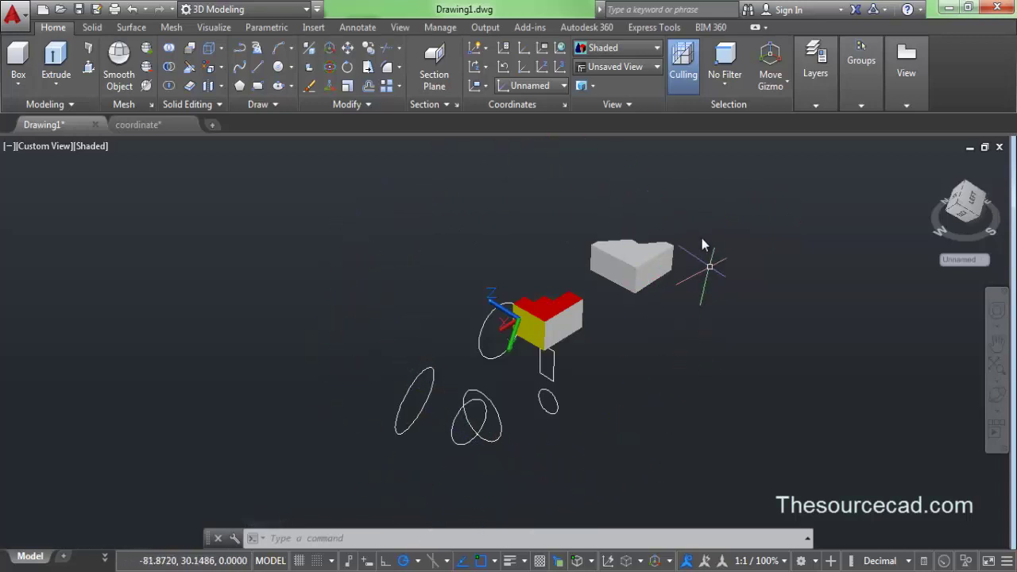
# Restore the World UCS and set the projection to Parallel.
pyautogui.click(560, 49)
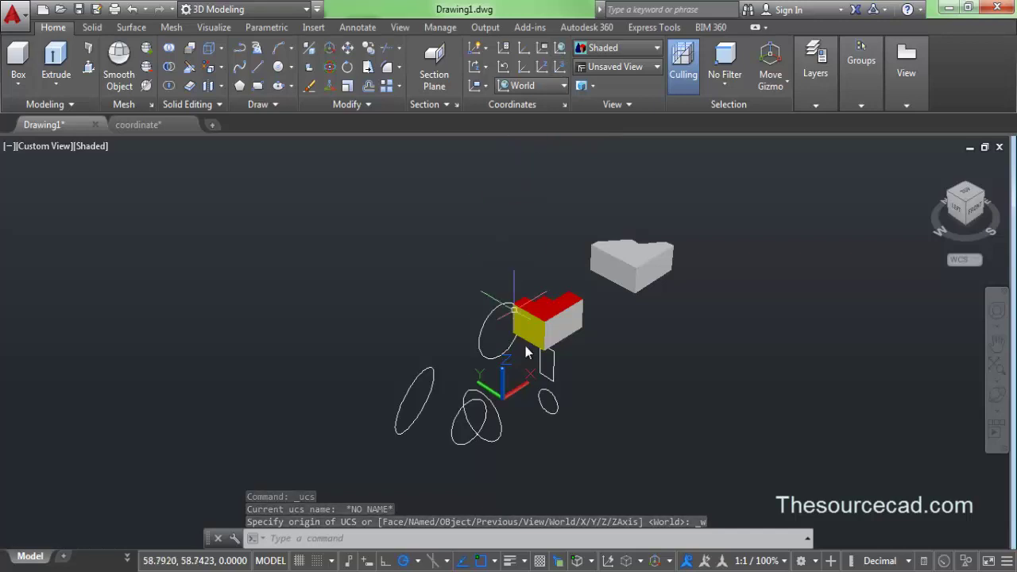
pyautogui.rightClick(960, 210)
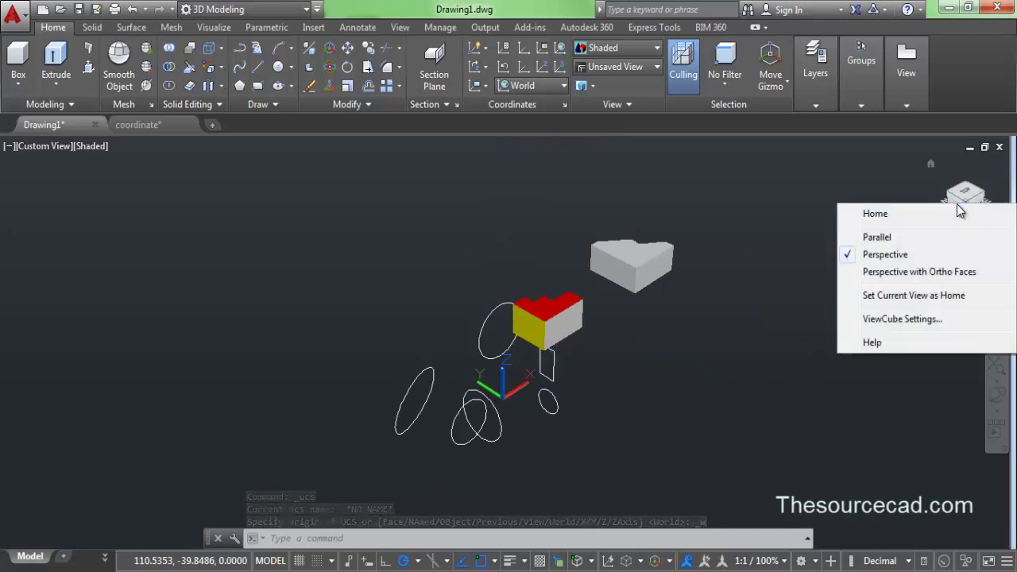
pyautogui.click(923, 236)
# Erase the large circle at the top of the stepped solid, plus the rectangle and the circle lying beside it.
pyautogui.click(995, 393)
pyautogui.moveTo(710, 317); pyautogui.dragTo(521, 255)
pyautogui.rightClick(520, 255)
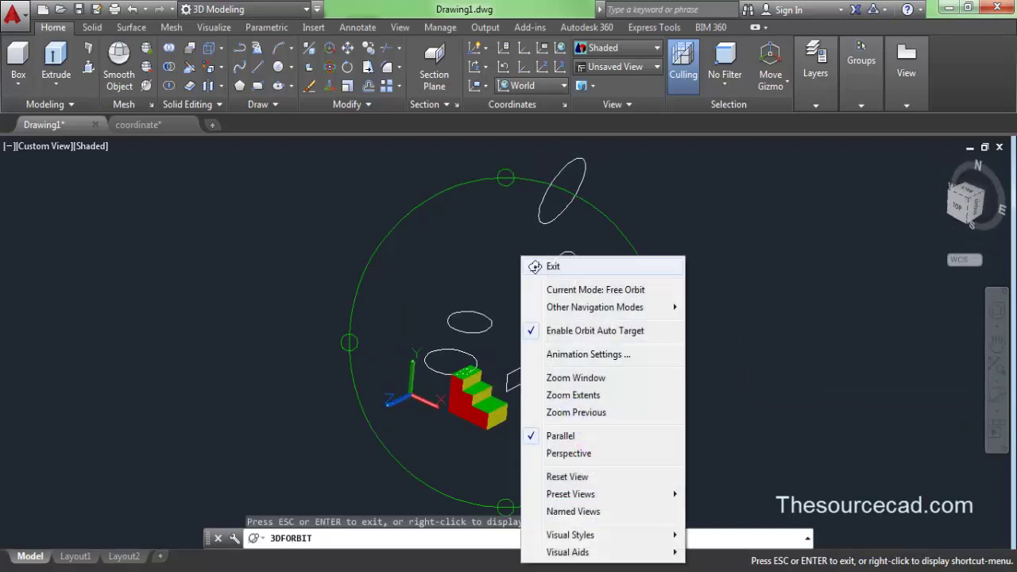
pyautogui.click(540, 266)
pyautogui.scroll(5, 477, 357)
pyautogui.moveTo(551, 266); pyautogui.dragTo(461, 325, button='middle')
pyautogui.moveTo(570, 247); pyautogui.dragTo(531, 227, button='middle')
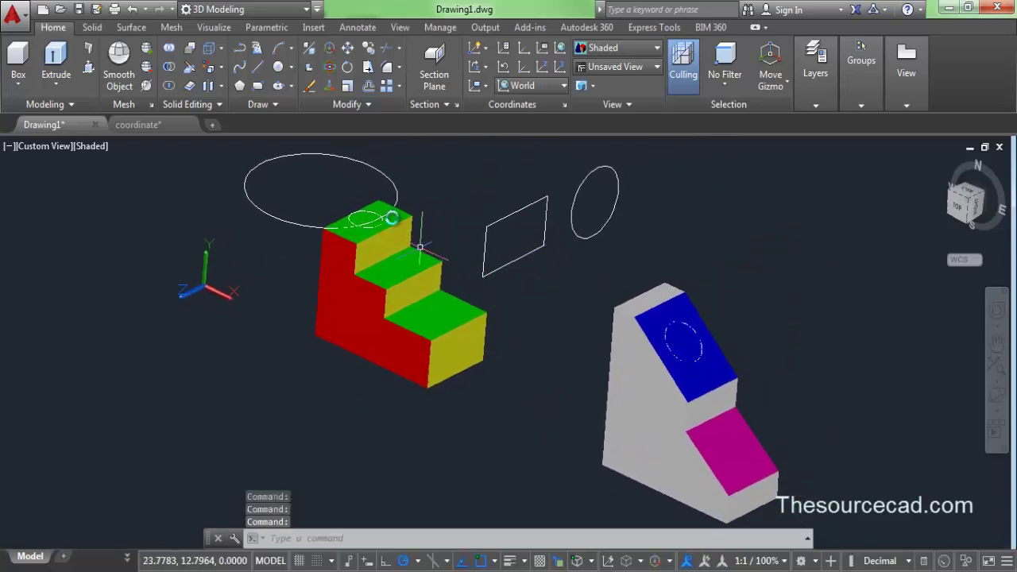
pyautogui.click(357, 169)
pyautogui.click(380, 214)
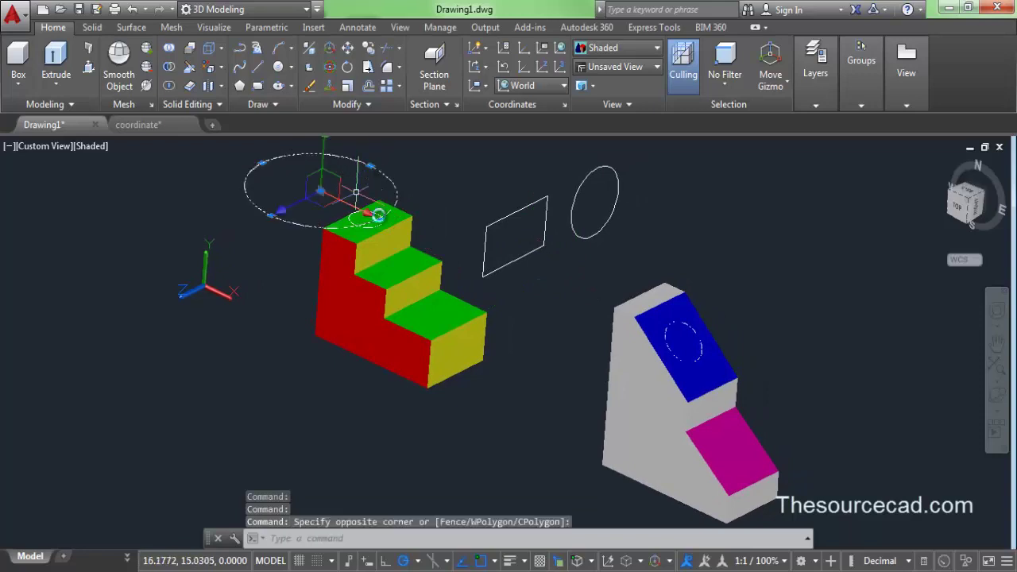
pyautogui.click(500, 216)
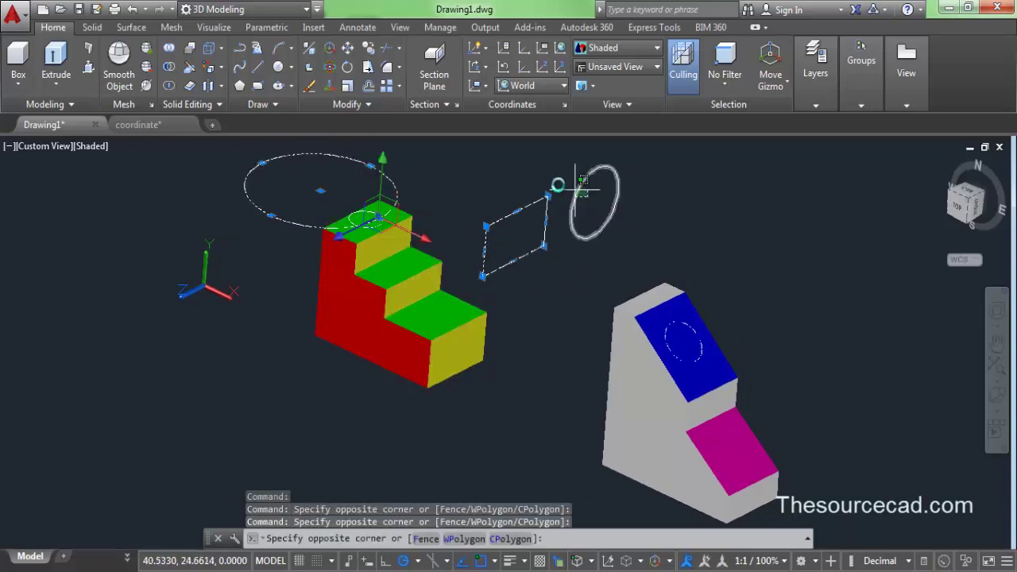
pyautogui.click(615, 213)
pyautogui.rightClick(548, 180)
pyautogui.click(570, 277)
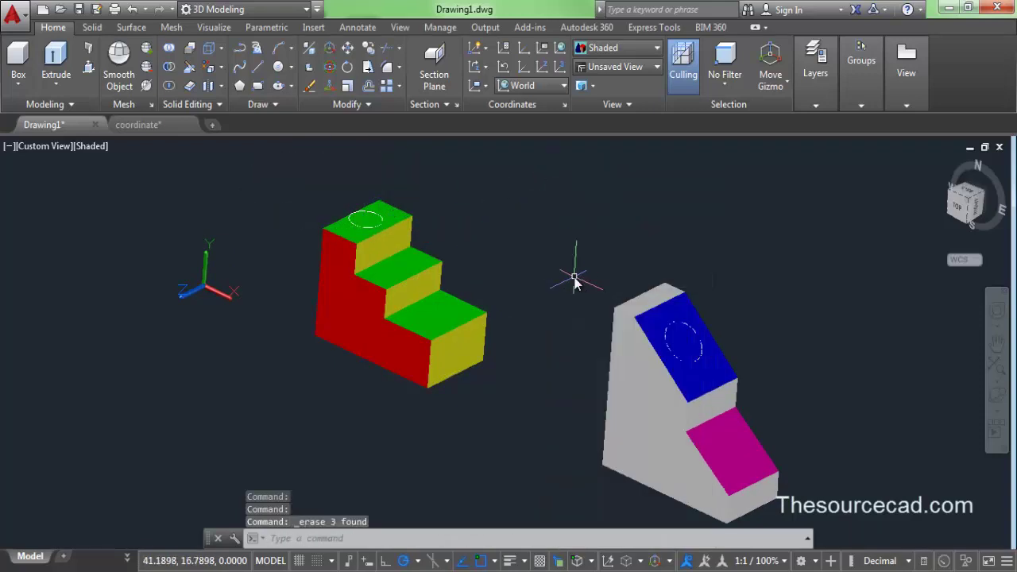
pyautogui.moveTo(585, 221); pyautogui.dragTo(546, 214, button='middle')
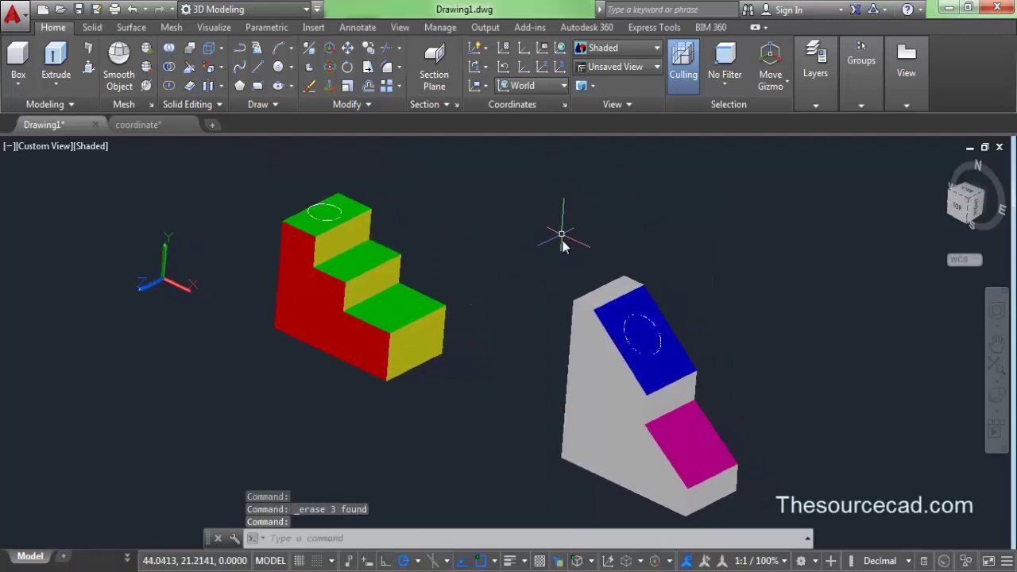
# Align the UCS to the yellow riser face of the stepped solid's top step.
pyautogui.click(524, 67)
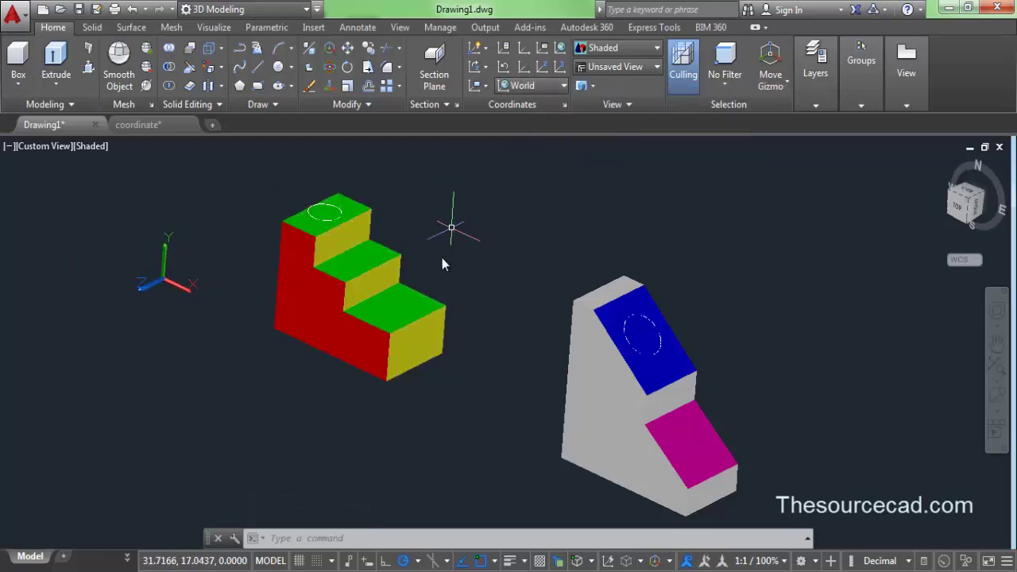
pyautogui.press('Escape')
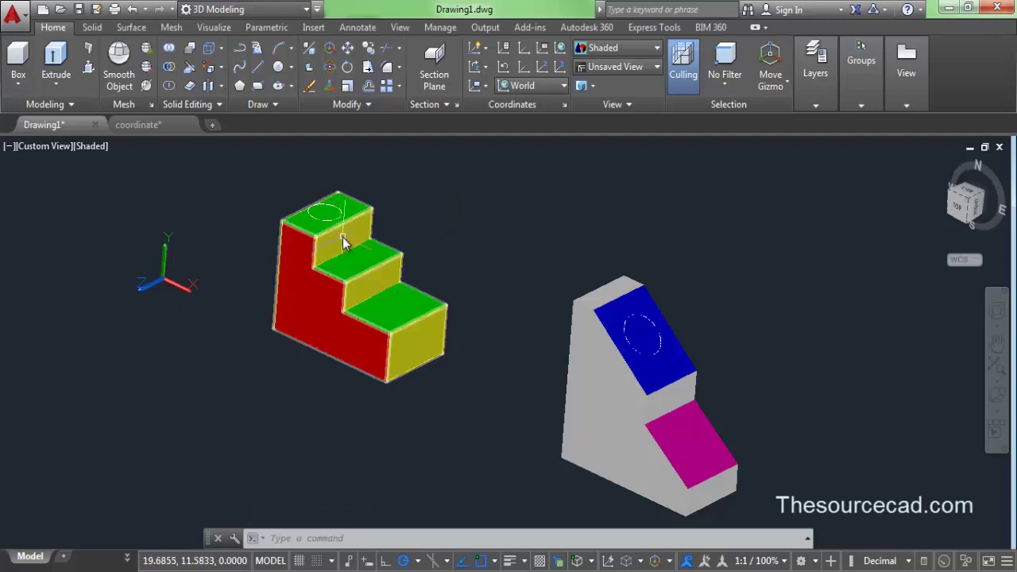
pyautogui.click(482, 88)
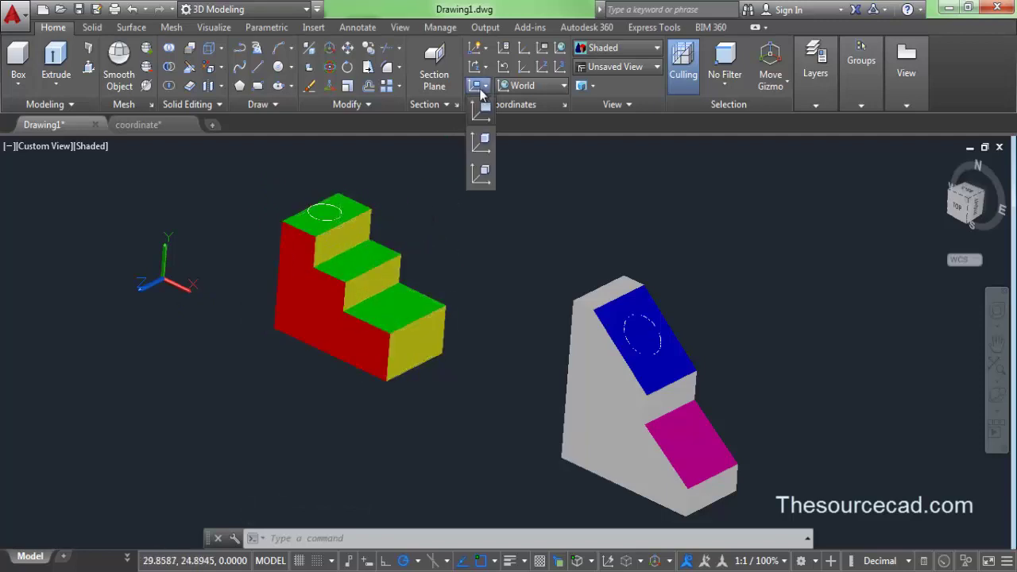
pyautogui.click(483, 174)
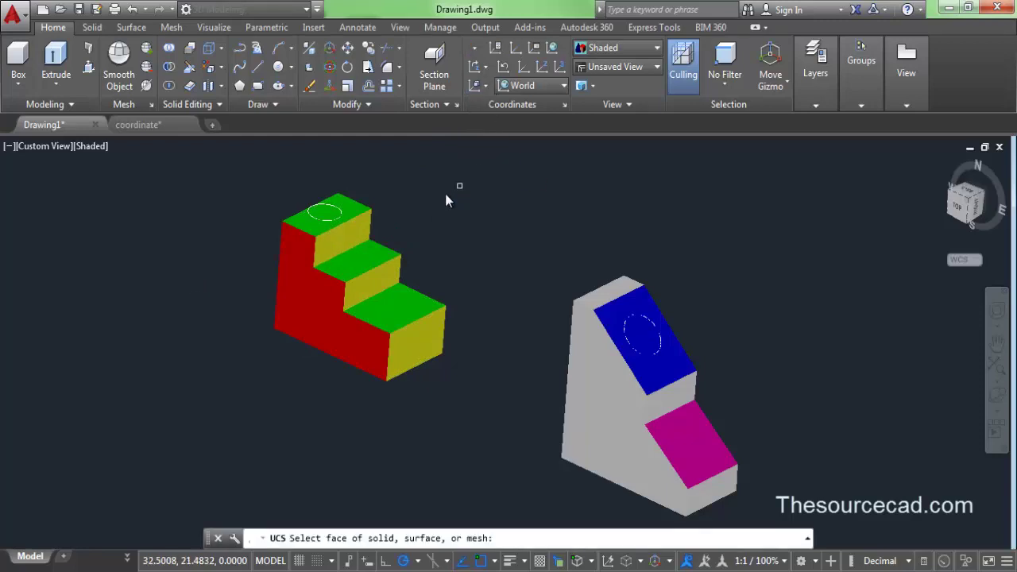
pyautogui.click(352, 242)
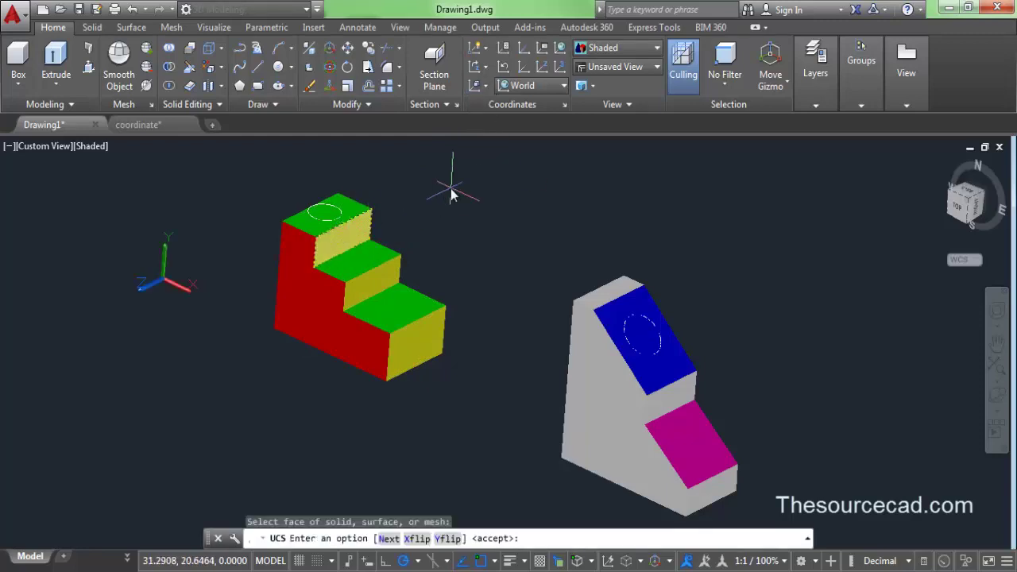
pyautogui.press('Return')
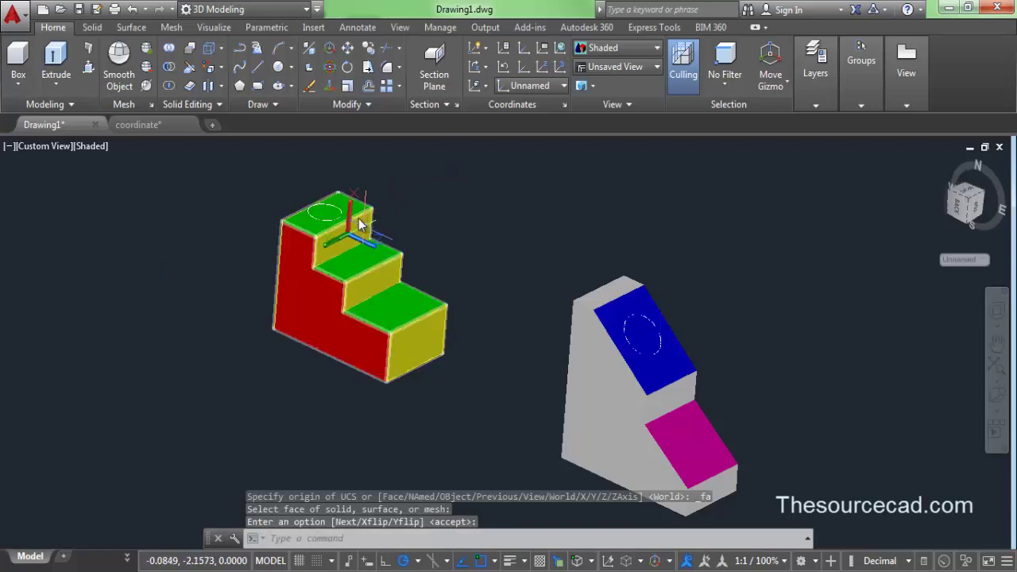
# Draw a circle with a radius of about 10.00 in the plane of the top step's yellow riser face.
pyautogui.click(278, 69)
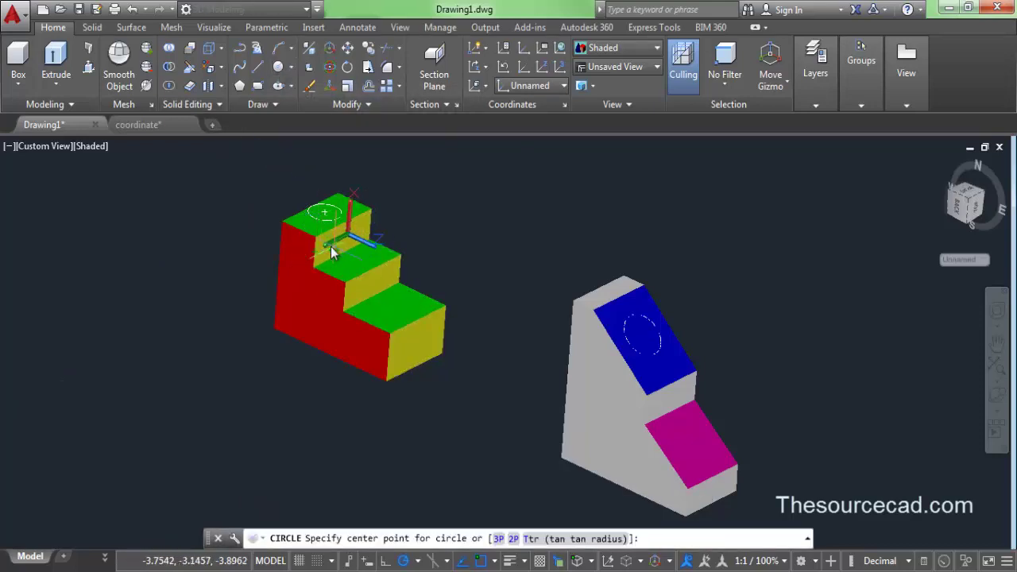
pyautogui.click(330, 244)
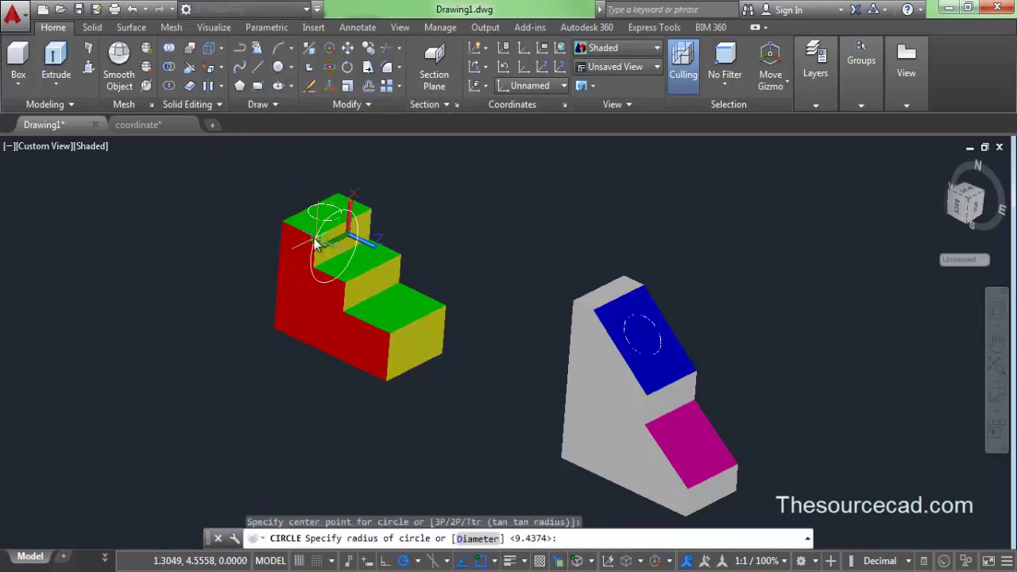
pyautogui.click(350, 304)
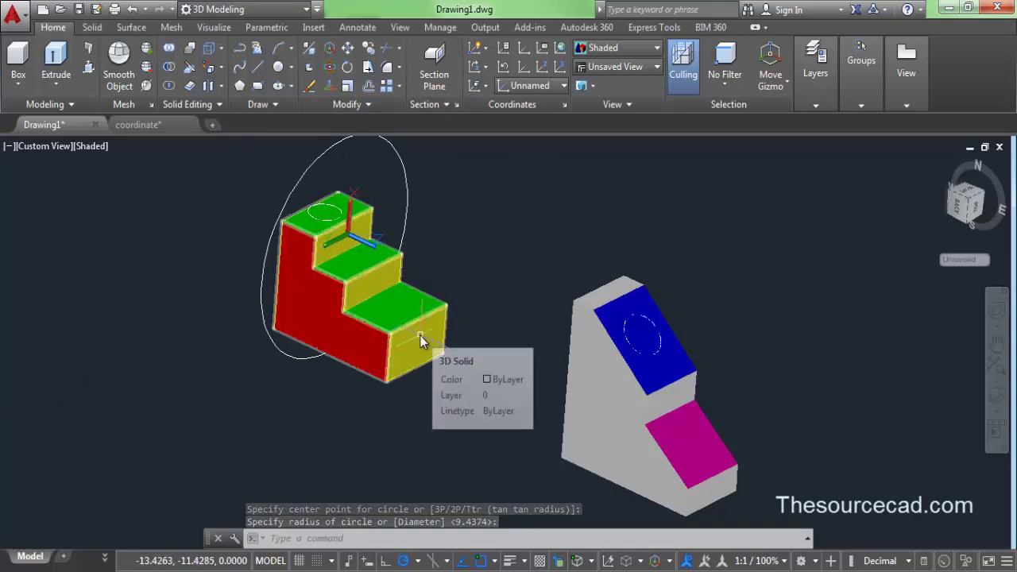
pyautogui.click(359, 199)
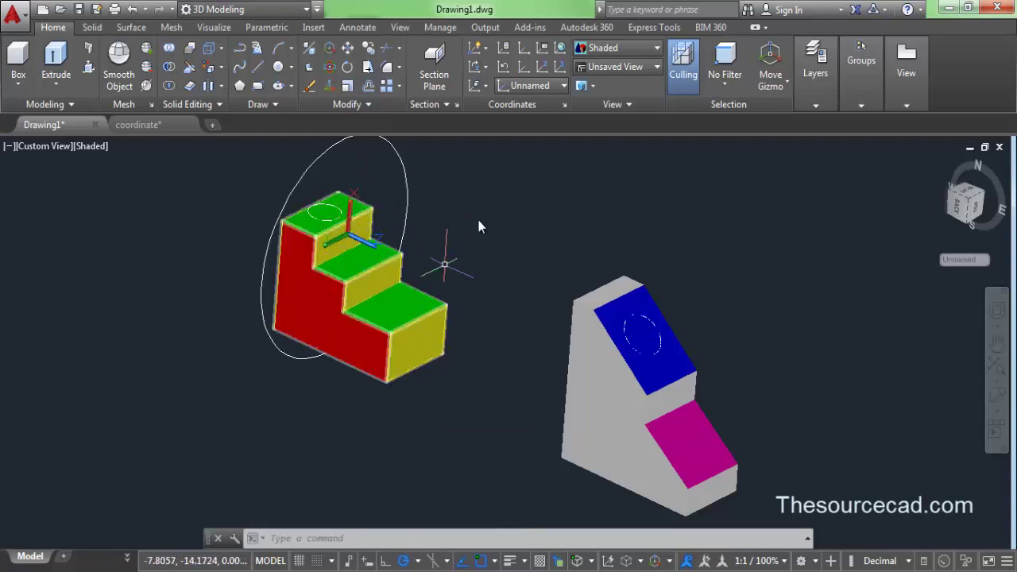
pyautogui.click(484, 85)
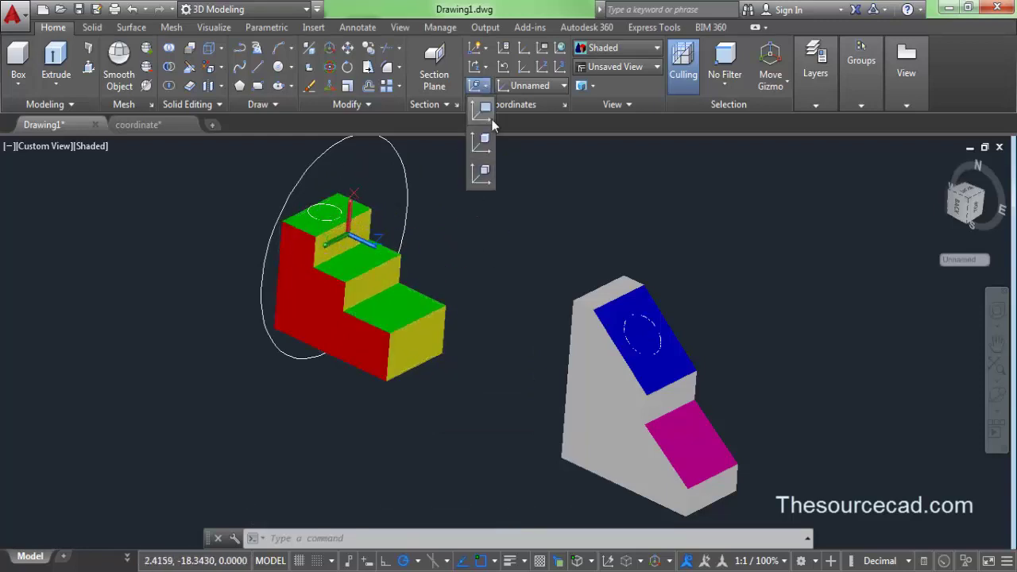
pyautogui.click(482, 175)
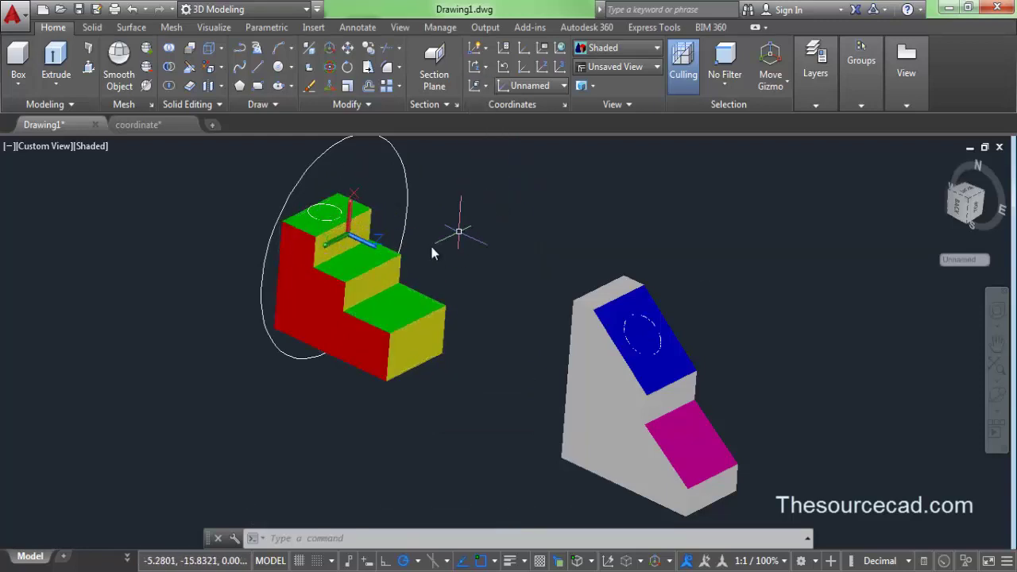
pyautogui.click(350, 233)
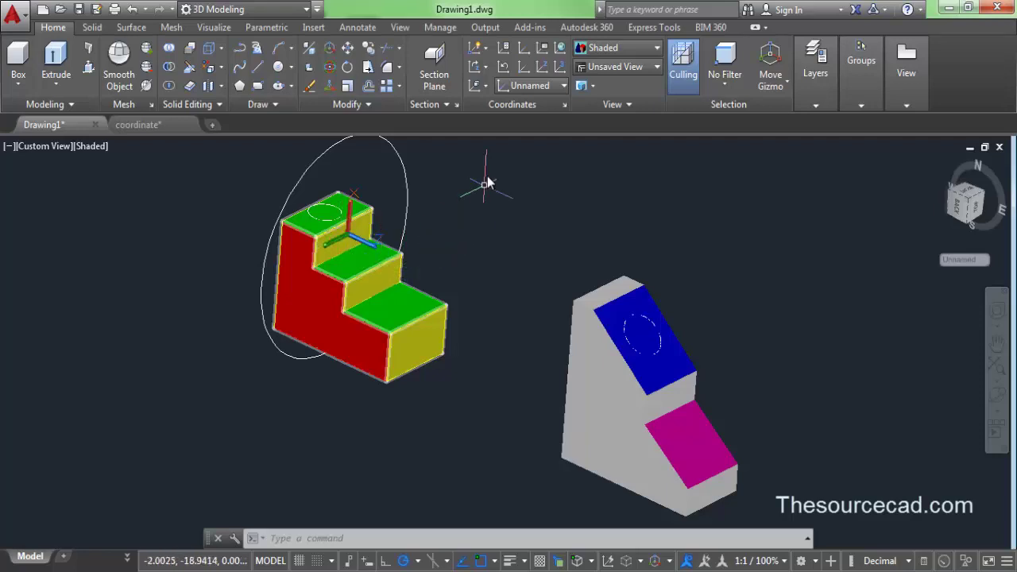
pyautogui.press('Return')
# Move the UCS origin onto the middle step's yellow riser and draw a small circle in that plane with object snap off.
pyautogui.click(523, 68)
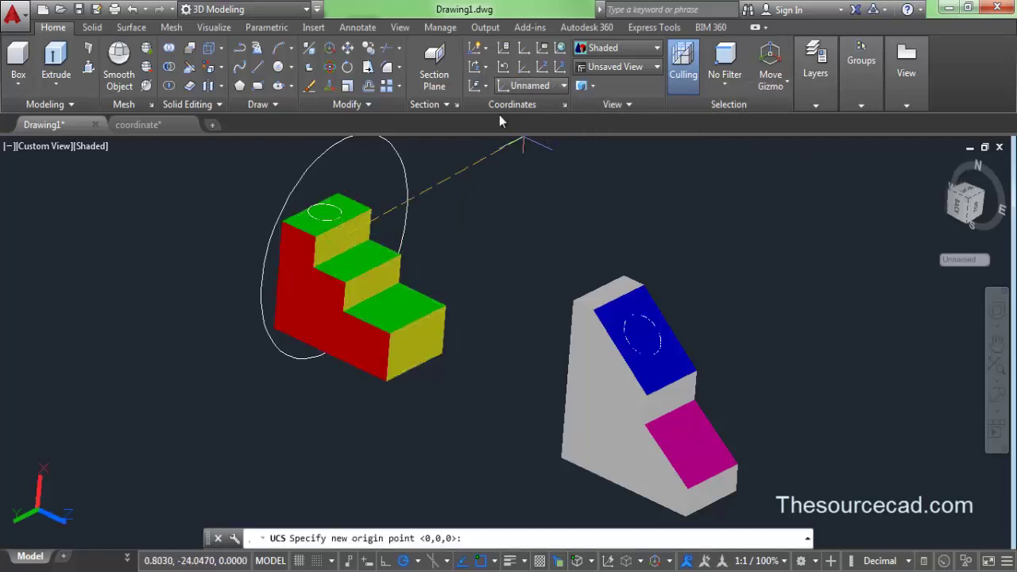
pyautogui.click(375, 290)
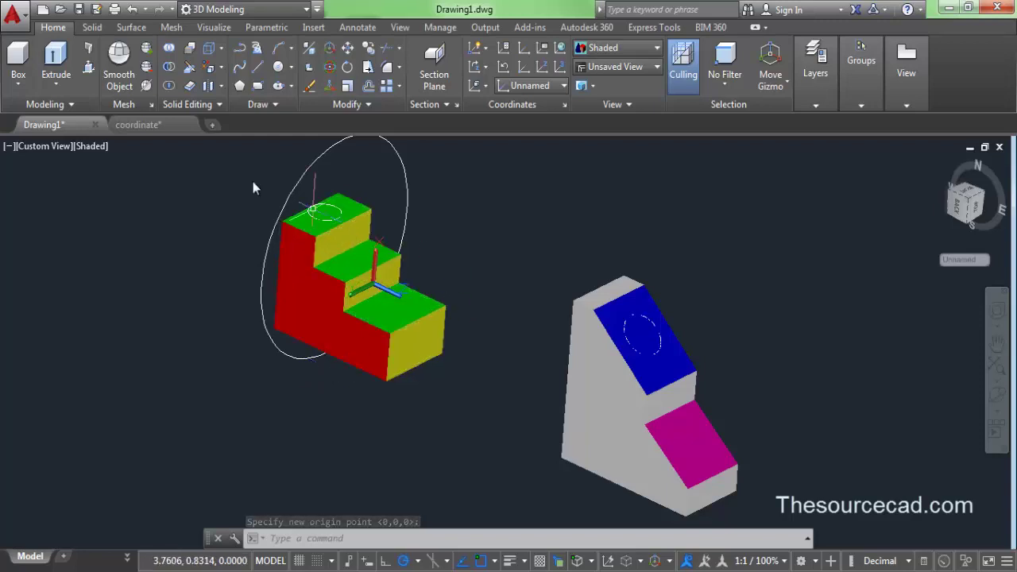
pyautogui.click(278, 67)
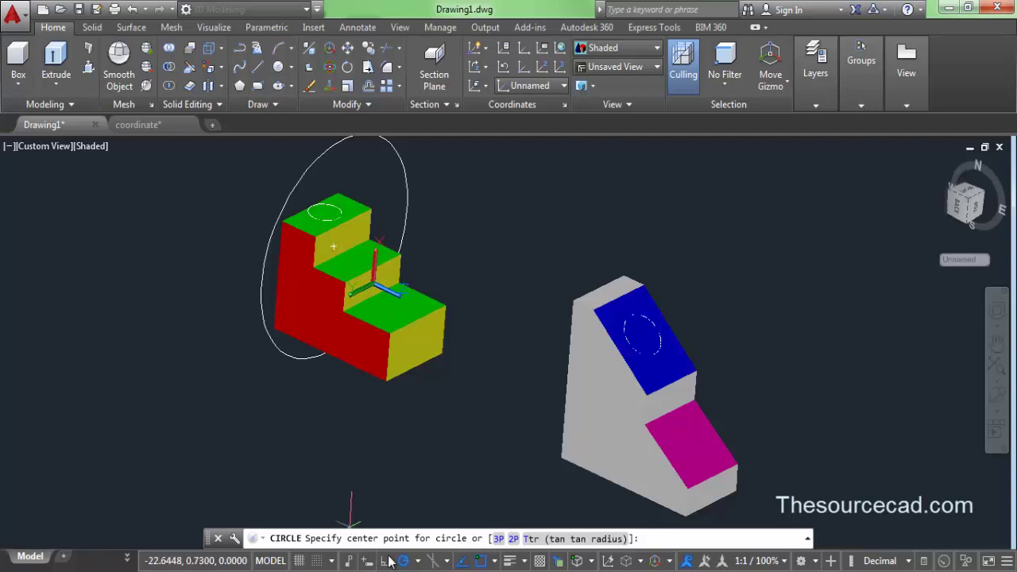
pyautogui.click(386, 275)
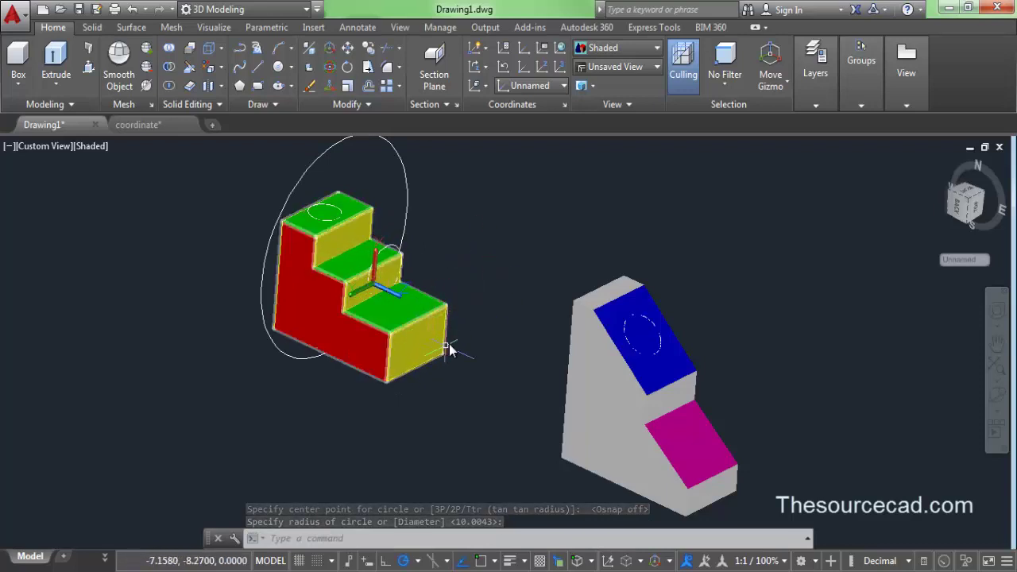
# Turn object snap on and move the UCS origin to the upper outer corner of the bottom step's yellow riser.
pyautogui.press('Escape')
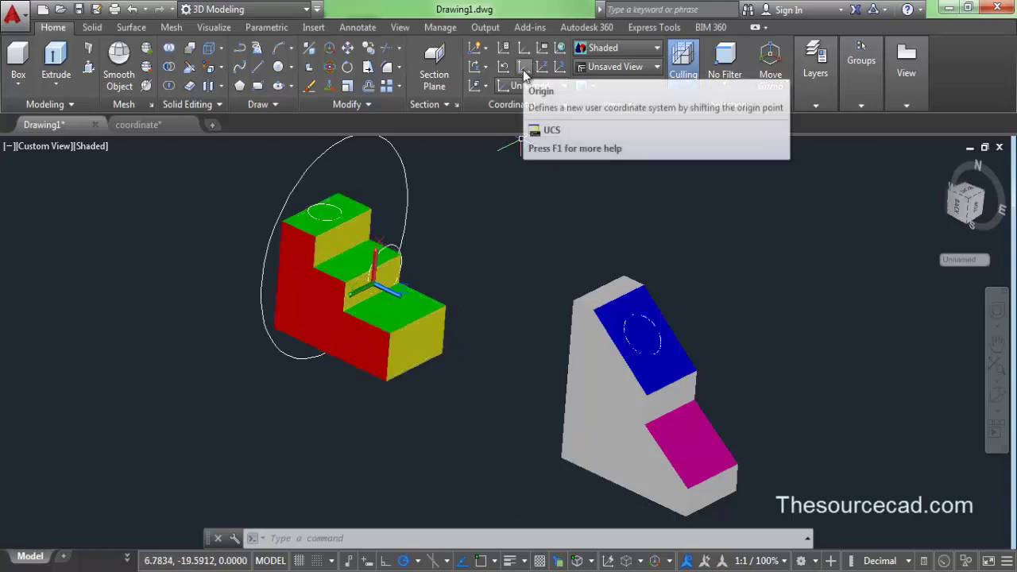
pyautogui.click(480, 560)
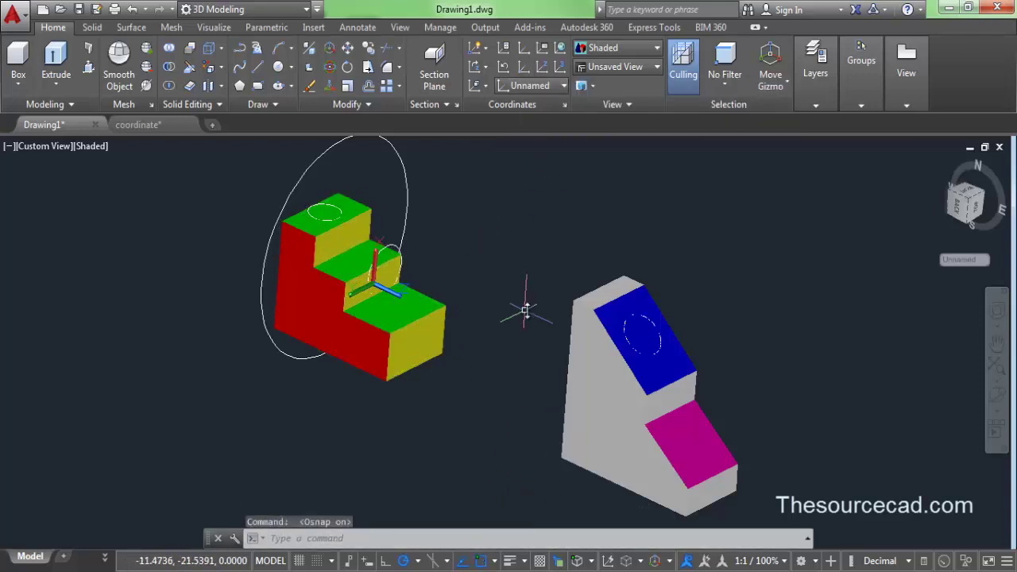
pyautogui.click(522, 67)
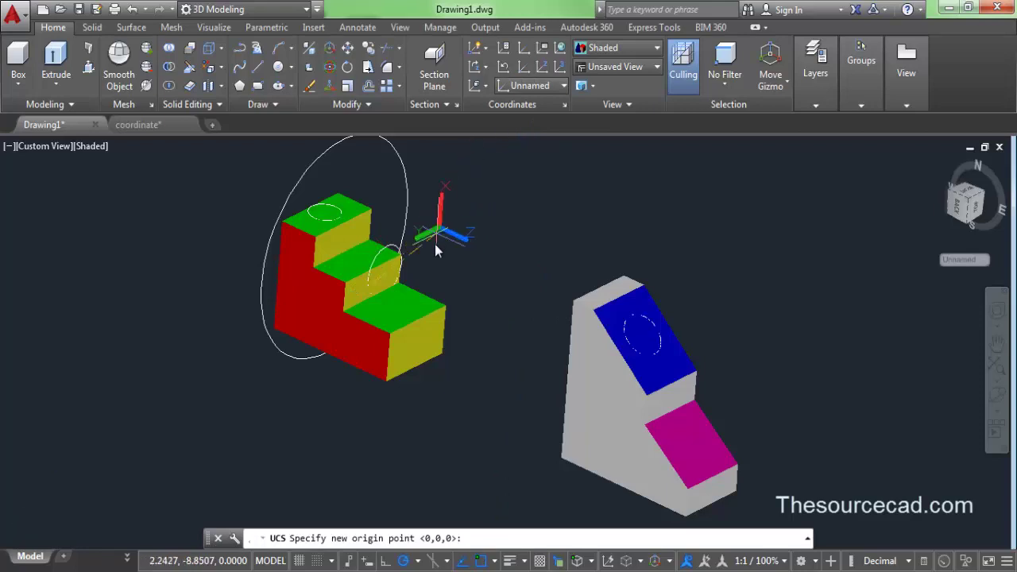
pyautogui.click(449, 309)
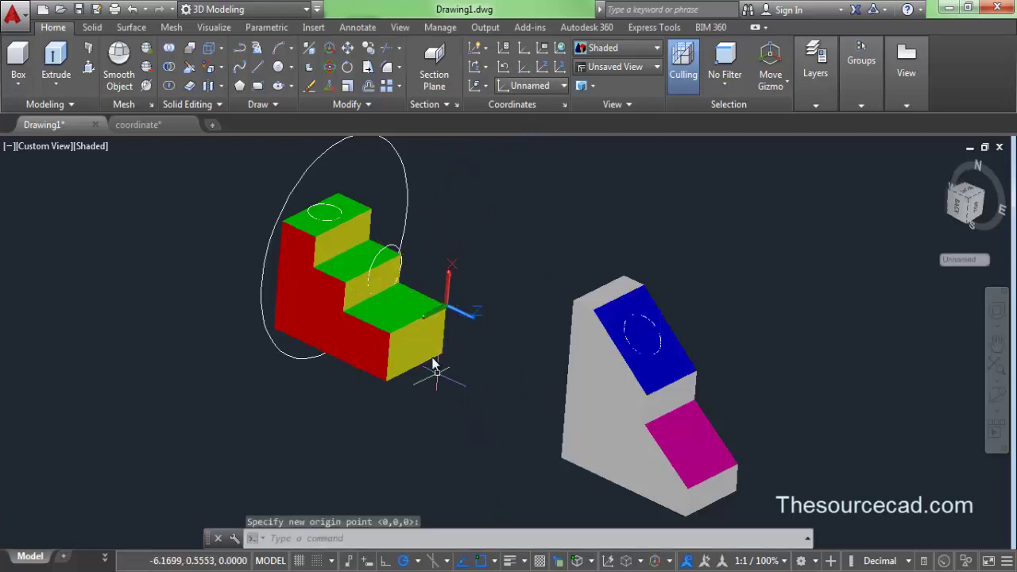
# Draw a circle centred on the bottom step's yellow riser, in the plane of the current UCS.
pyautogui.click(278, 69)
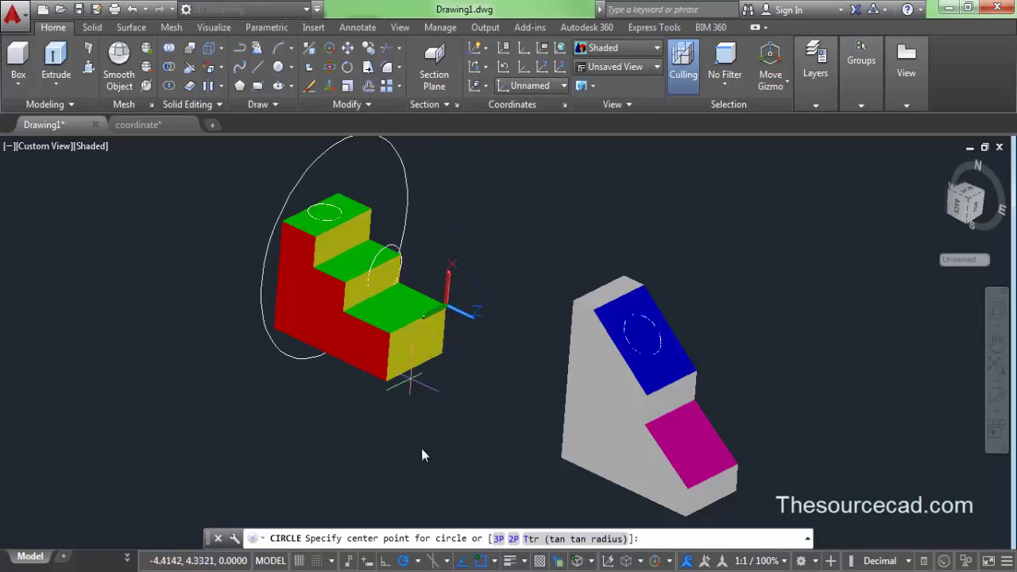
pyautogui.click(427, 333)
pyautogui.click(428, 366)
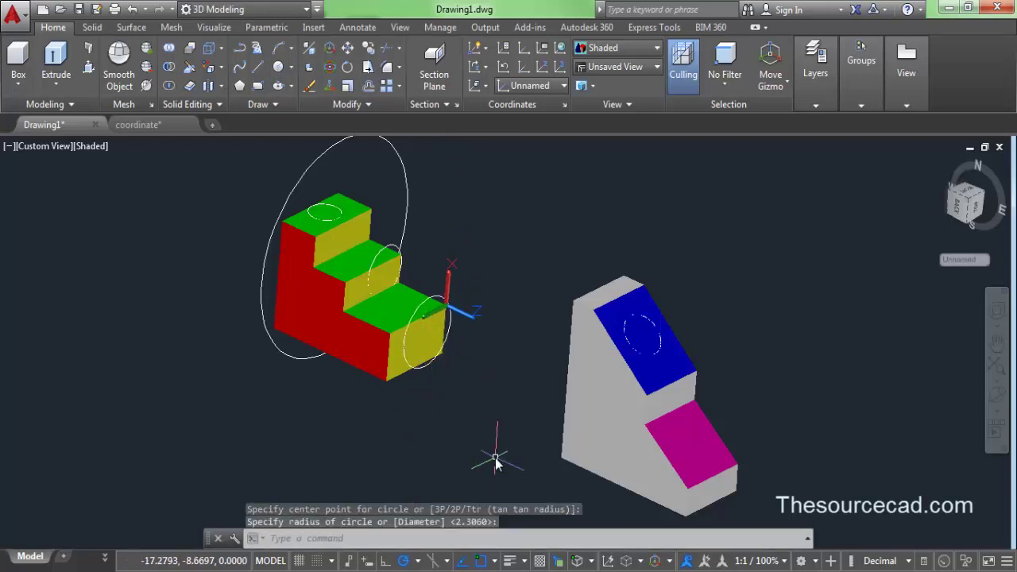
# Orbit around the stepped solid to examine how the circles lie in the planes of the yellow risers.
pyautogui.click(996, 394)
pyautogui.moveTo(618, 301); pyautogui.dragTo(522, 224)
pyautogui.rightClick(506, 182)
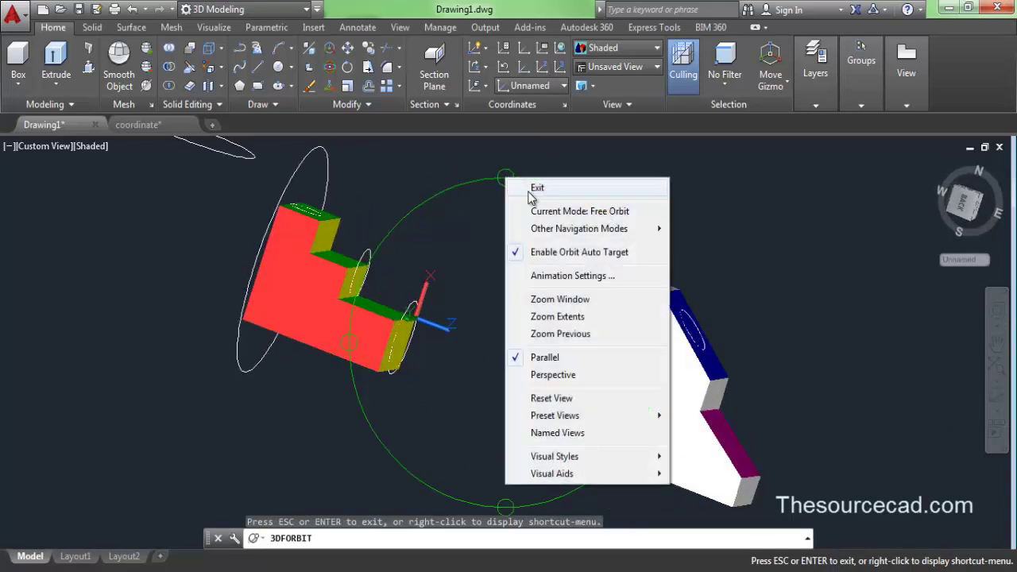
pyautogui.click(529, 194)
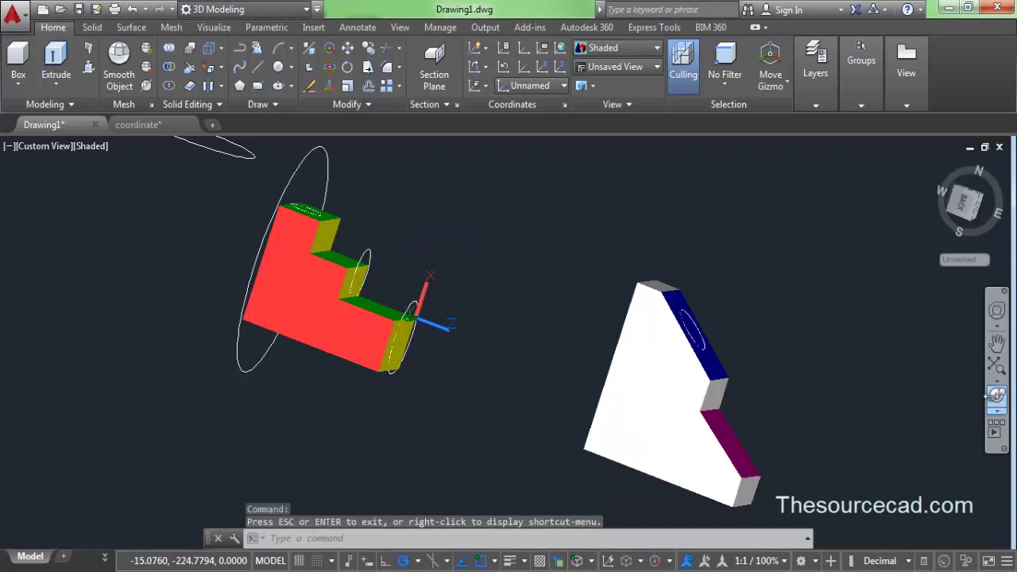
pyautogui.click(996, 395)
pyautogui.moveTo(620, 297); pyautogui.dragTo(555, 239)
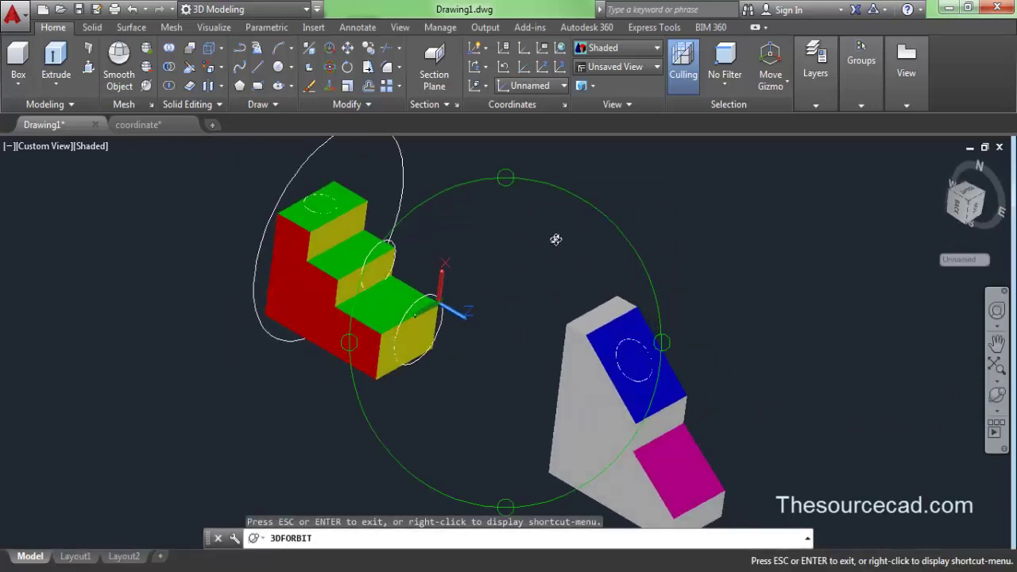
pyautogui.rightClick(555, 239)
pyautogui.click(580, 252)
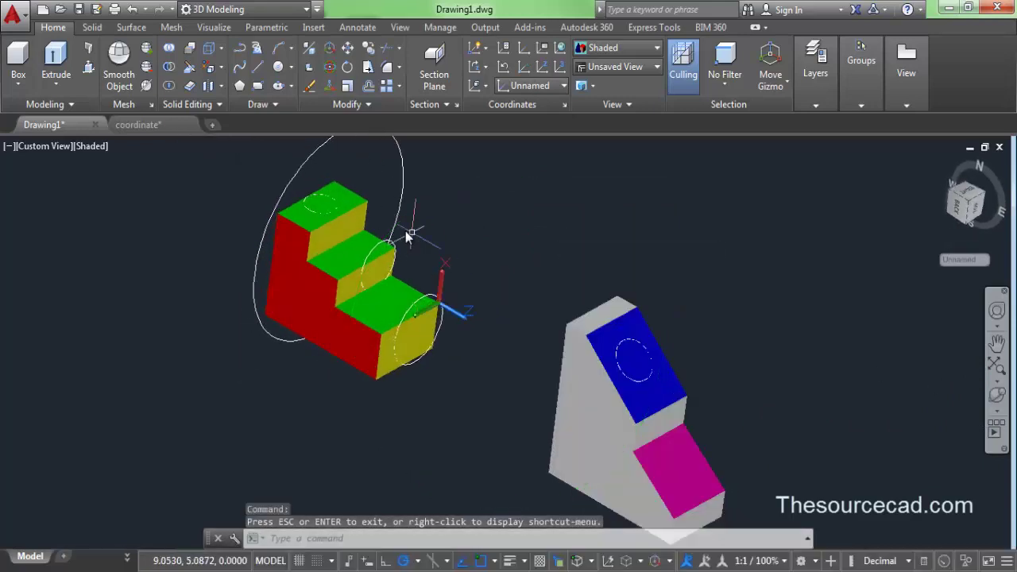
# Restore the previous UCS twice in succession and set the coordinate system to World.
pyautogui.click(503, 69)
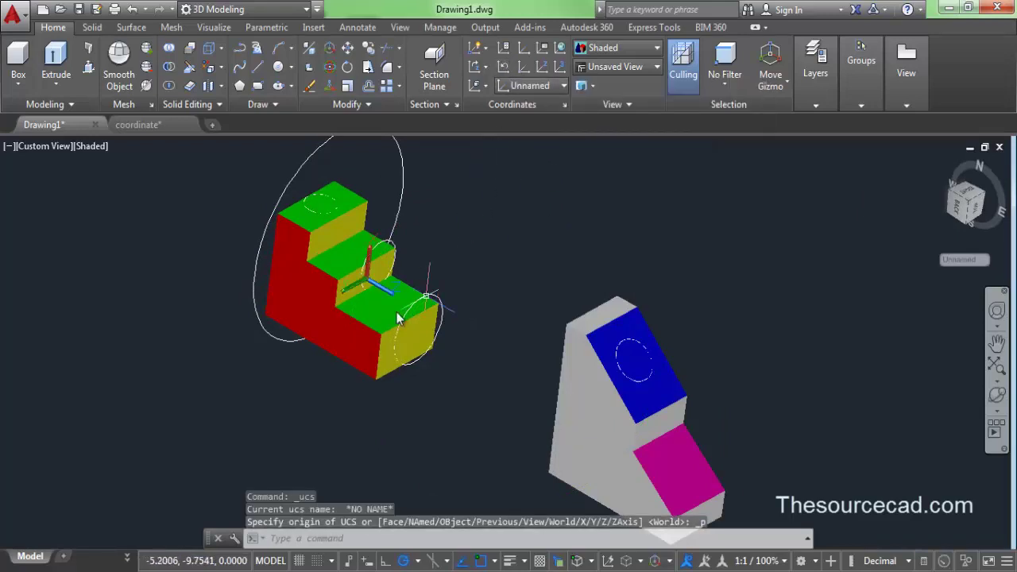
pyautogui.click(506, 68)
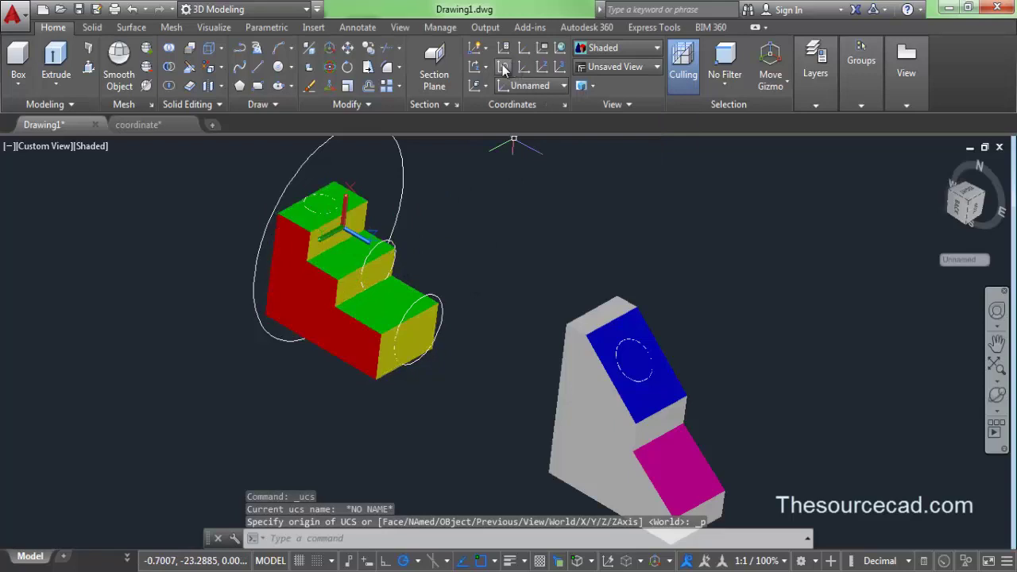
pyautogui.click(530, 85)
pyautogui.click(524, 101)
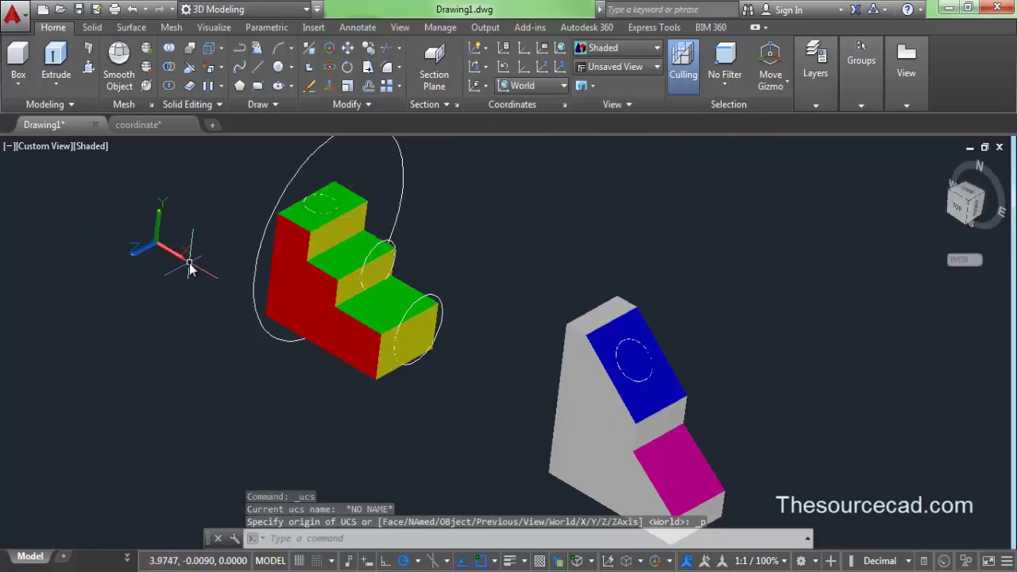
pyautogui.scroll(-1, 463, 316)
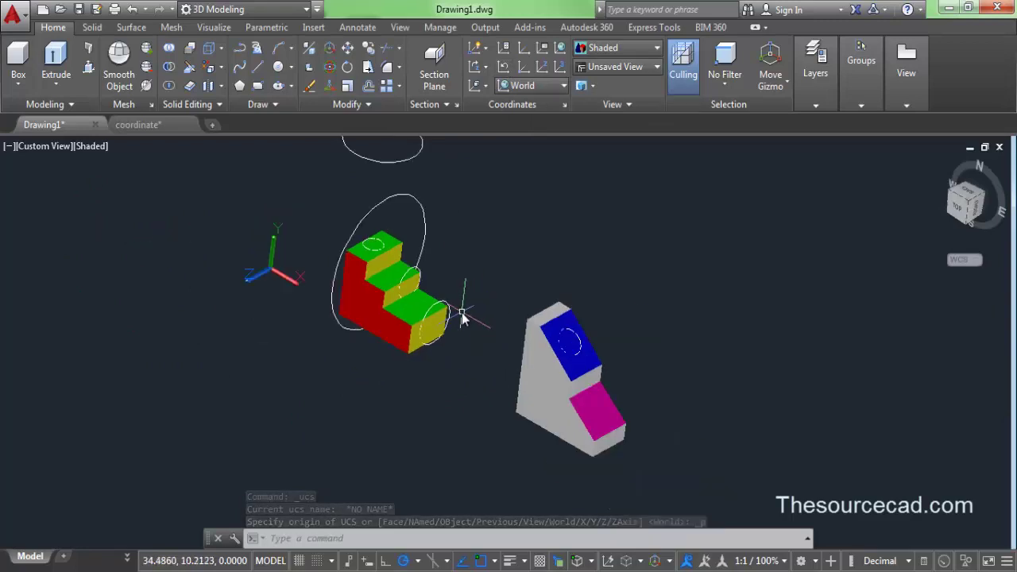
pyautogui.moveTo(483, 291); pyautogui.dragTo(460, 316, button='middle')
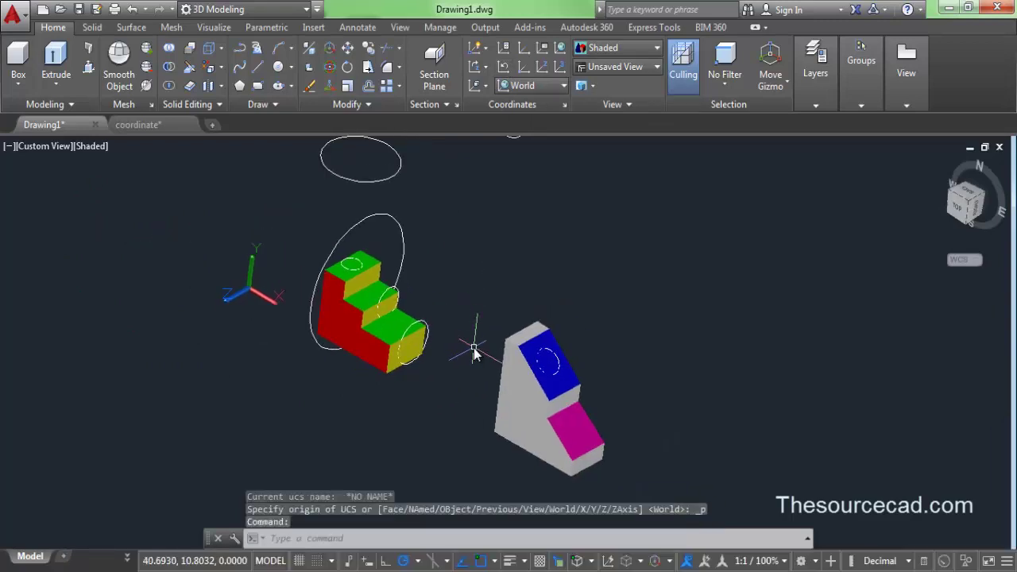